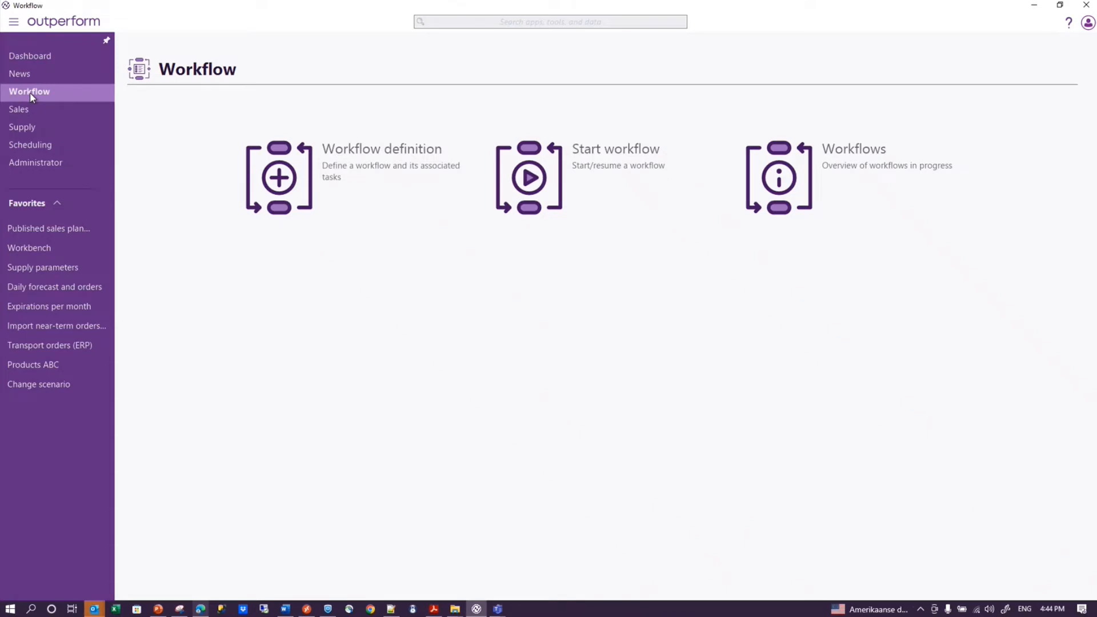
Open the workflow definition overview and filter it by workflow code 10.
{"action": "left_click", "coordinate": [360, 167]}
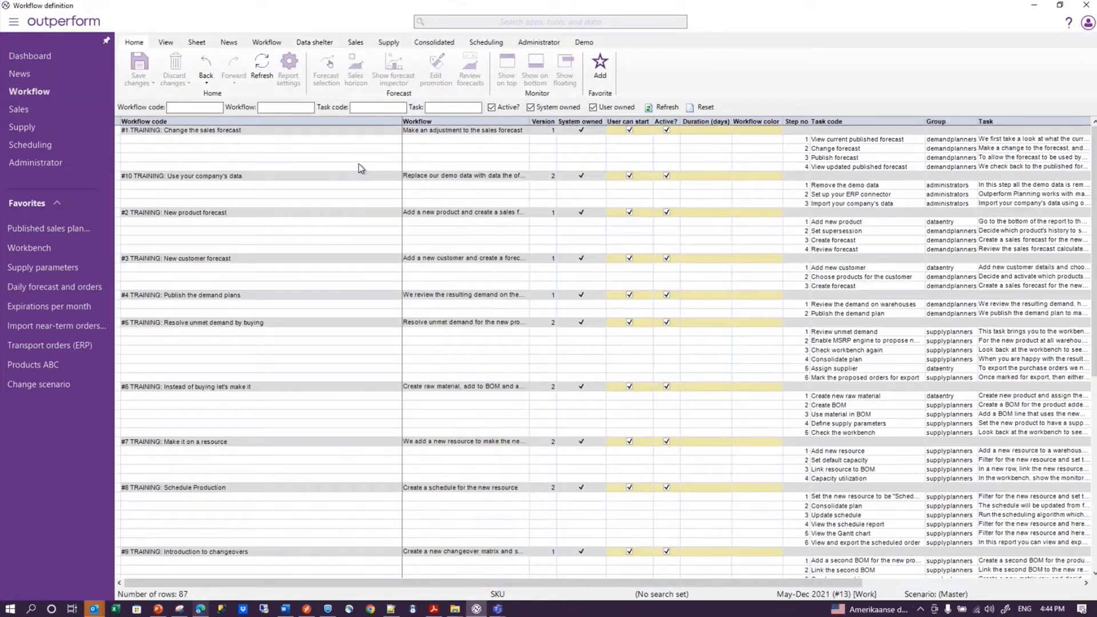
{"action": "left_click", "coordinate": [188, 105]}
{"action": "type", "text": "10"}
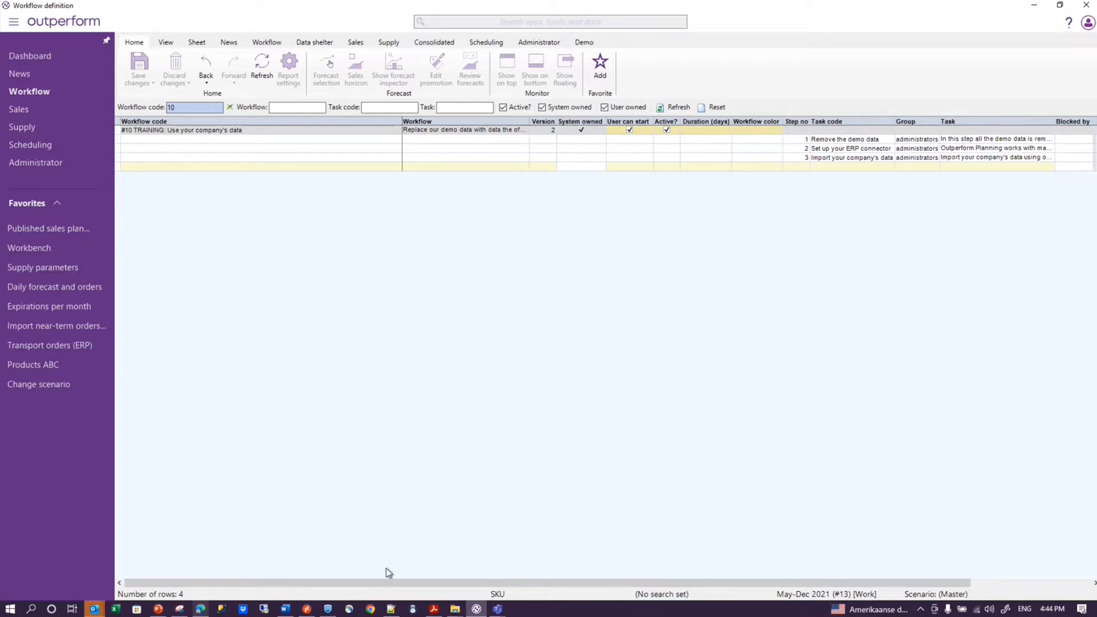
Switch to the browser and read the data management documentation article "Overview of ERP integration with Outperform Planning", including its diagram.
{"action": "left_click", "coordinate": [201, 609]}
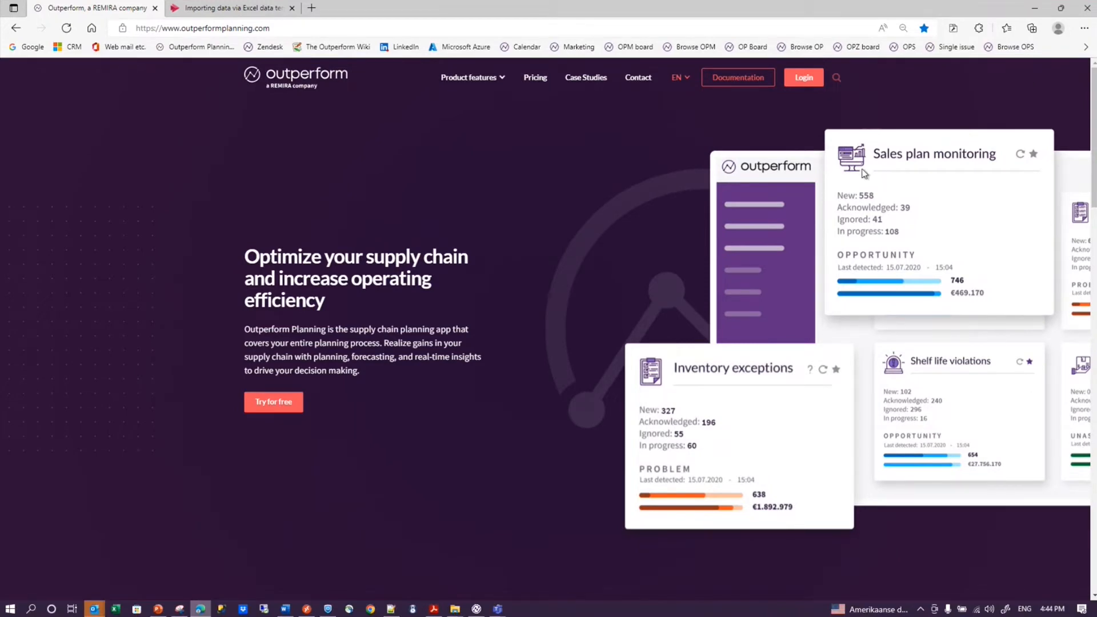
{"action": "left_click", "coordinate": [747, 79]}
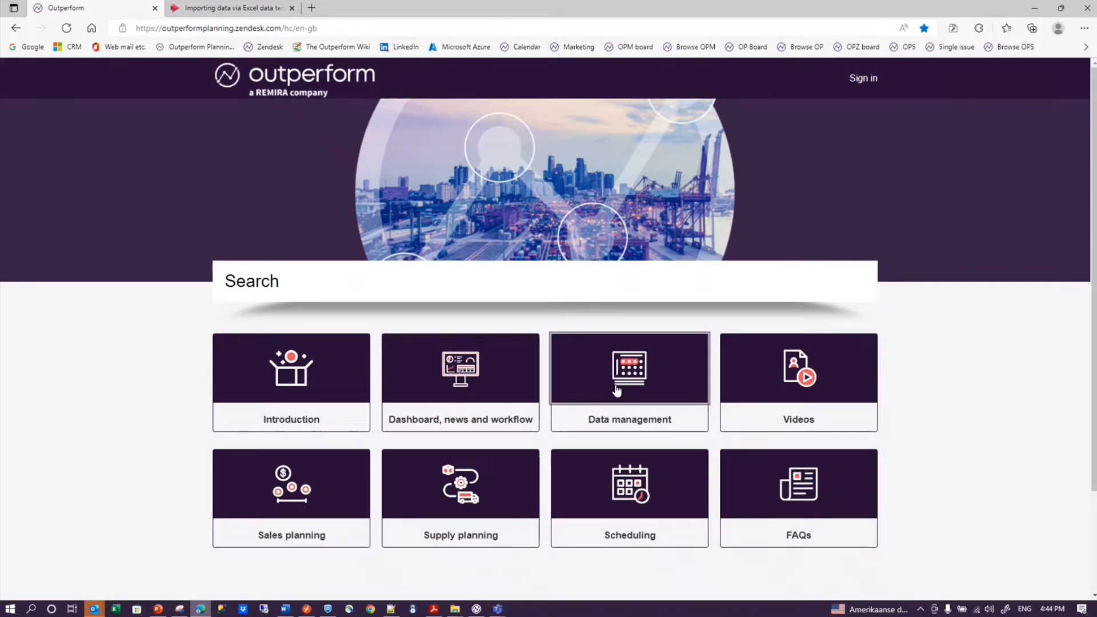
{"action": "left_click", "coordinate": [684, 381]}
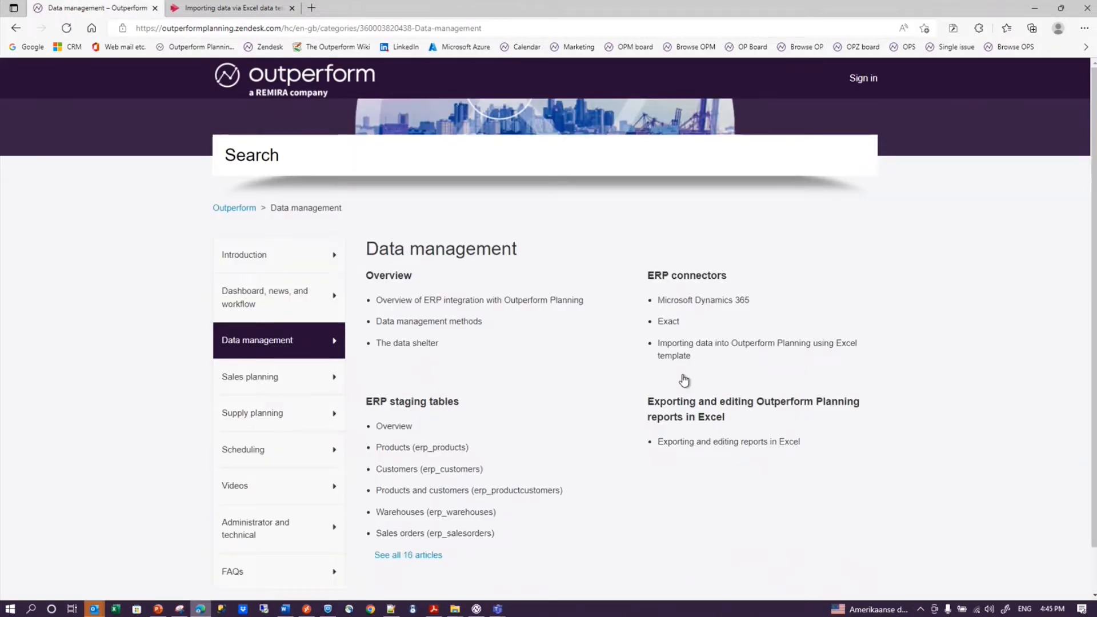
{"action": "left_click", "coordinate": [433, 303]}
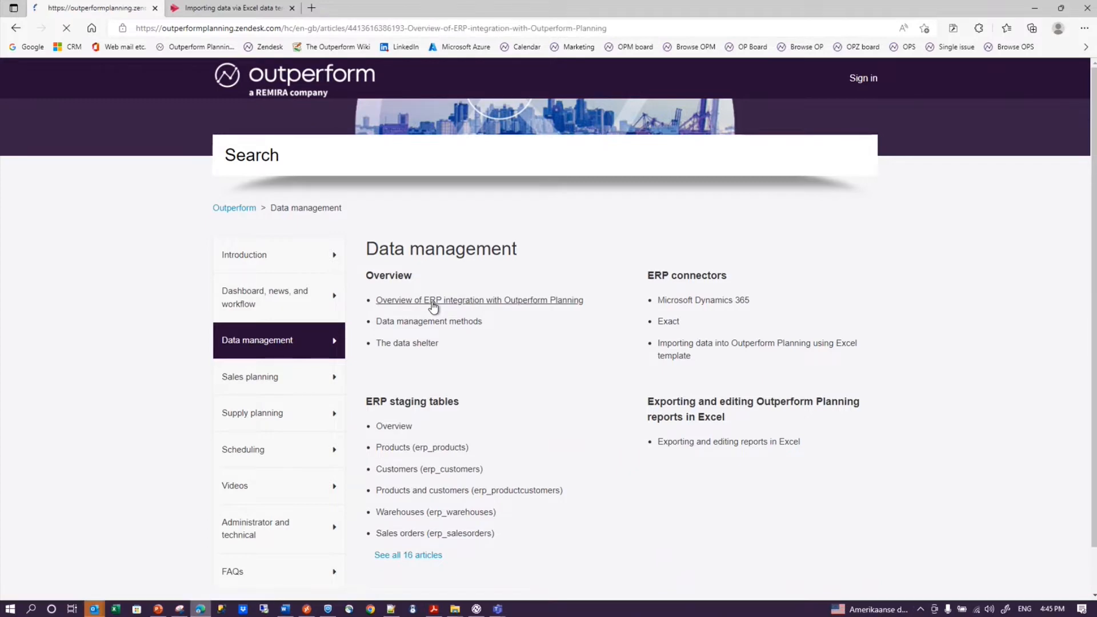
{"action": "scroll", "coordinate": [767, 383], "scroll_direction": "down", "scroll_amount": 3}
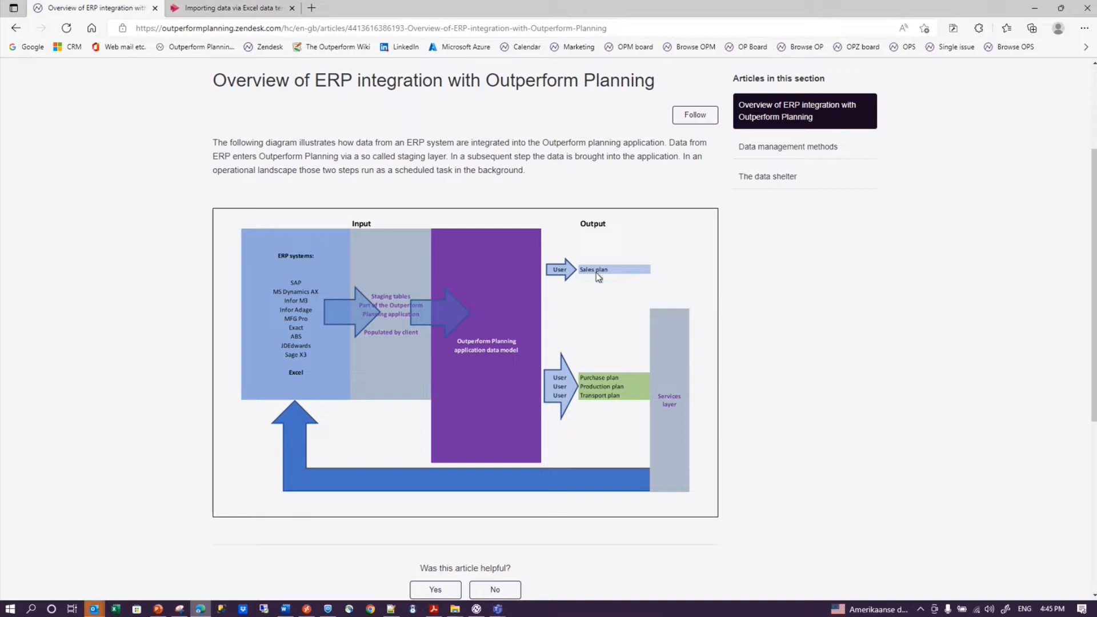
{"action": "scroll", "coordinate": [420, 286], "scroll_direction": "up", "scroll_amount": 3}
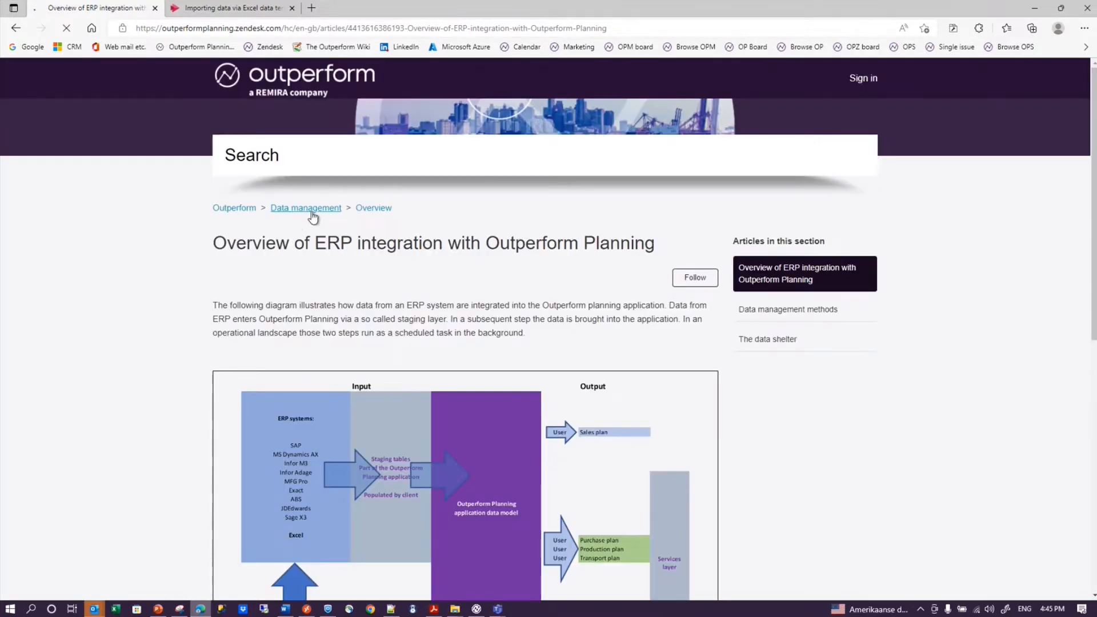
Read the data management article "Importing data into Outperform Planning using Excel template".
{"action": "left_click", "coordinate": [305, 208]}
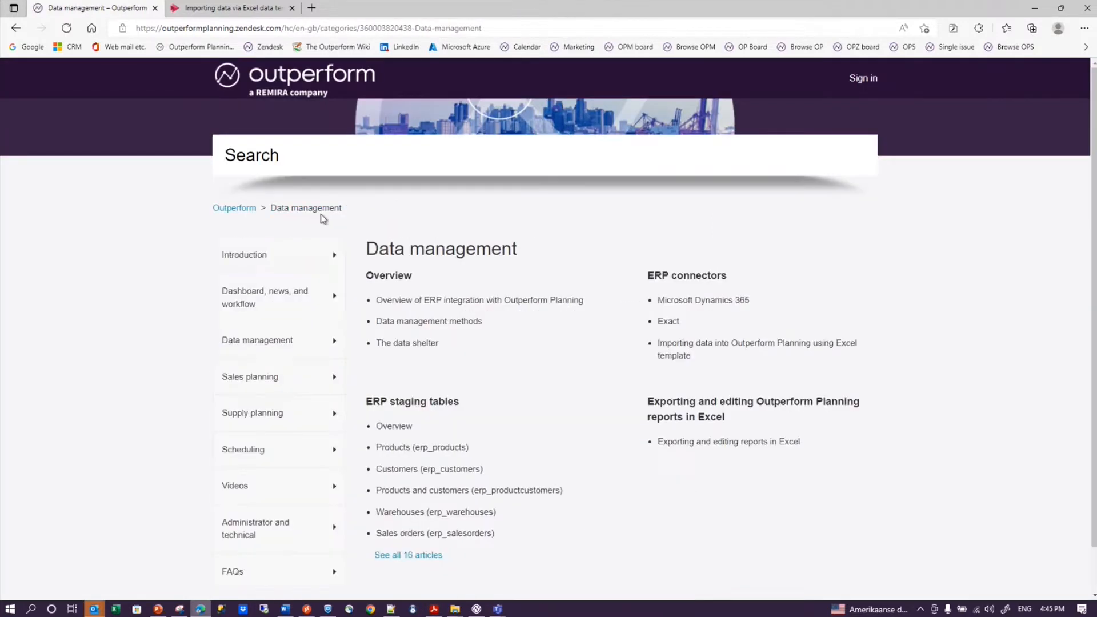
{"action": "left_click", "coordinate": [746, 350]}
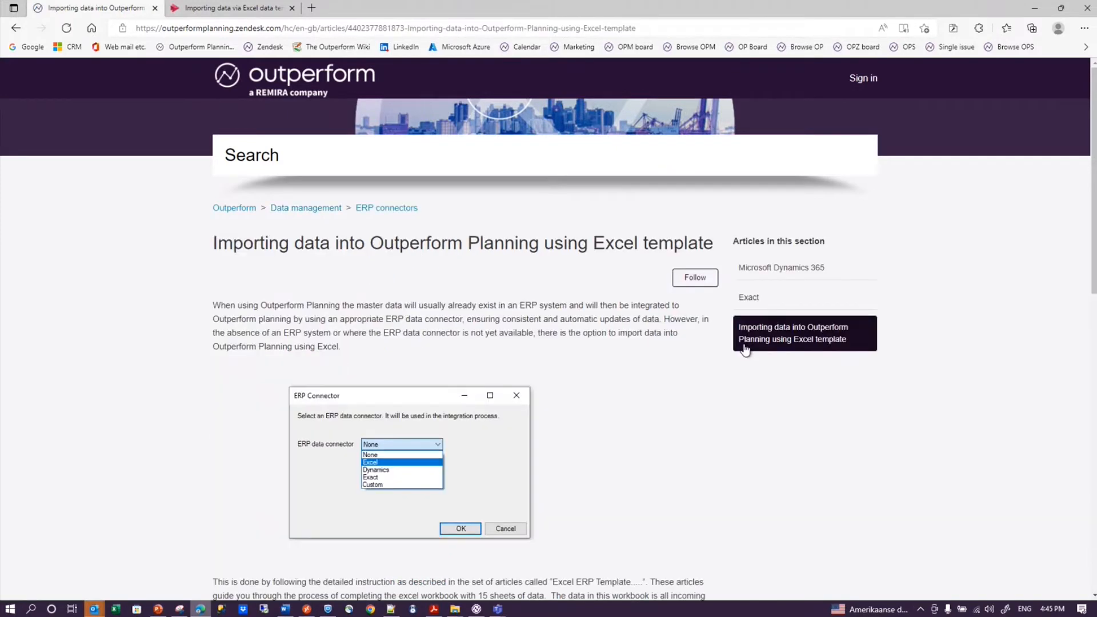
{"action": "left_click_drag", "start_coordinate": [1094, 212], "coordinate": [1070, 335]}
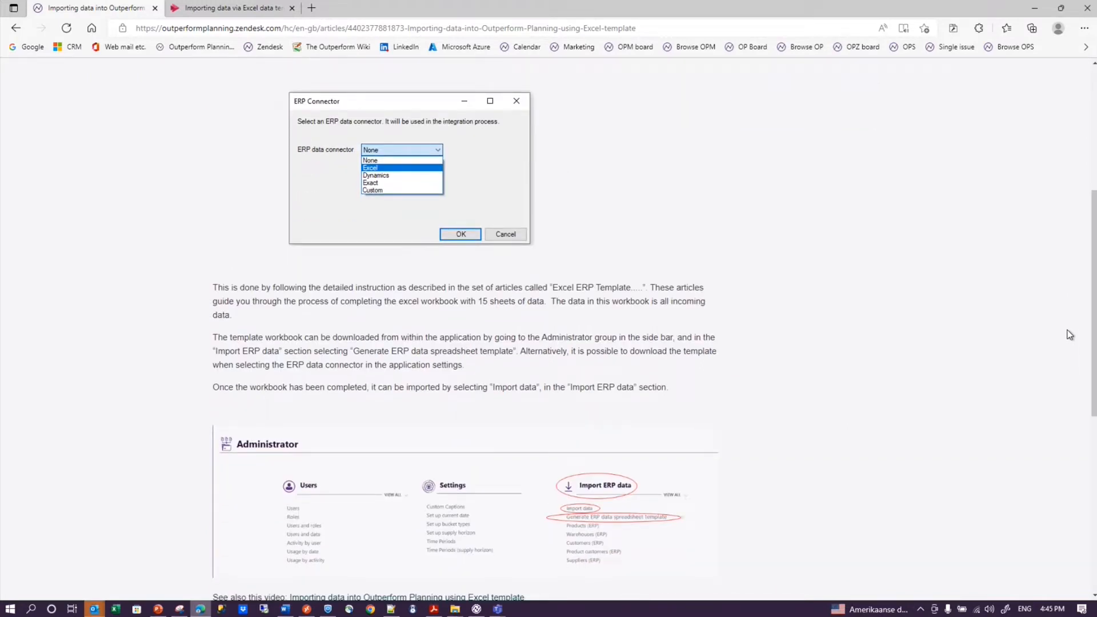
Return to Outperform, start workflow "#10 TRAINING: Use your company's data" and confirm removing all demo data from the database.
{"action": "left_click", "coordinate": [1034, 9]}
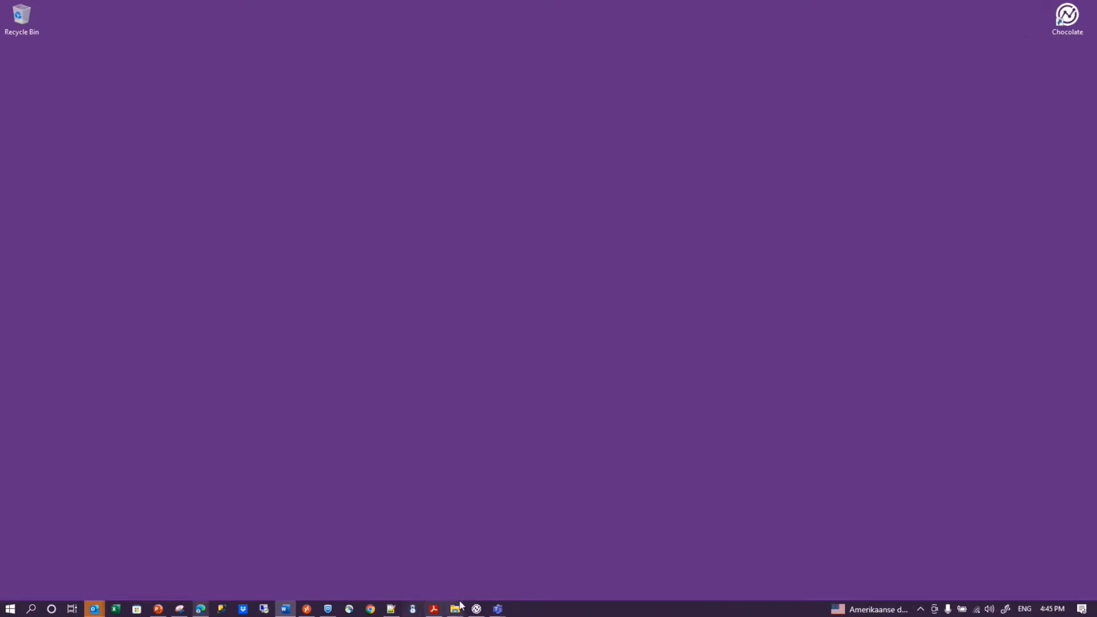
{"action": "left_click", "coordinate": [476, 609]}
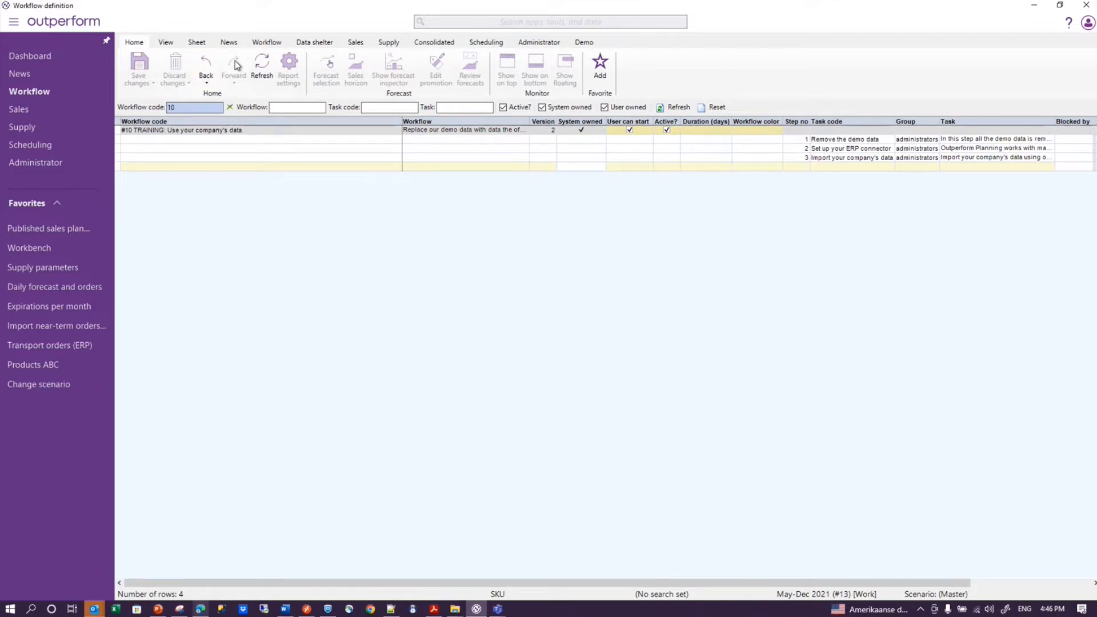
{"action": "left_click", "coordinate": [267, 43]}
{"action": "left_click", "coordinate": [137, 59]}
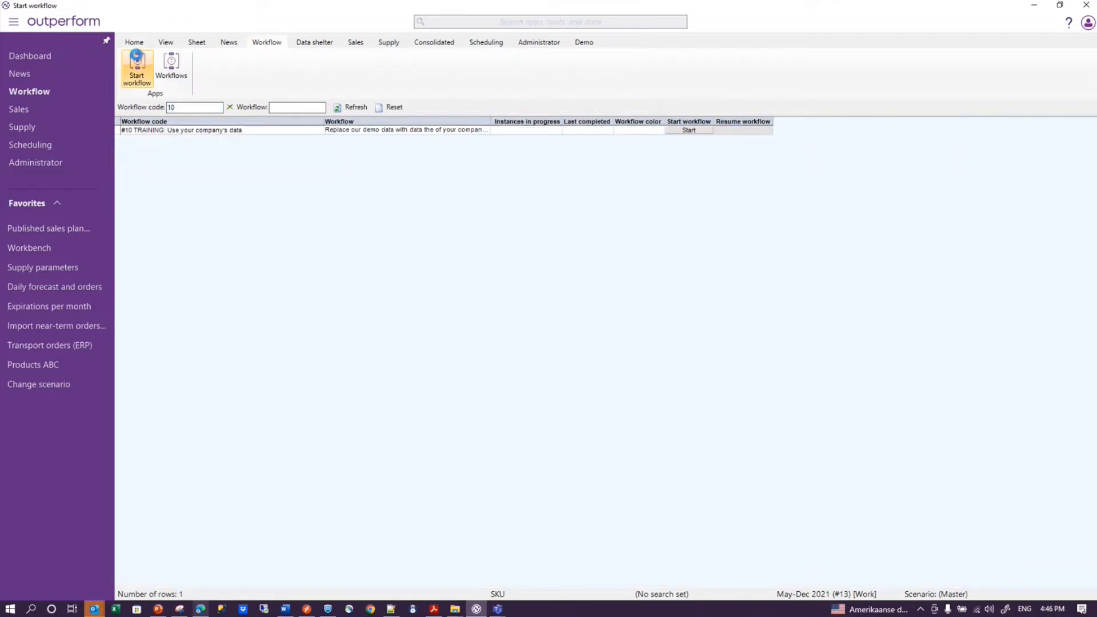
{"action": "left_click", "coordinate": [702, 131]}
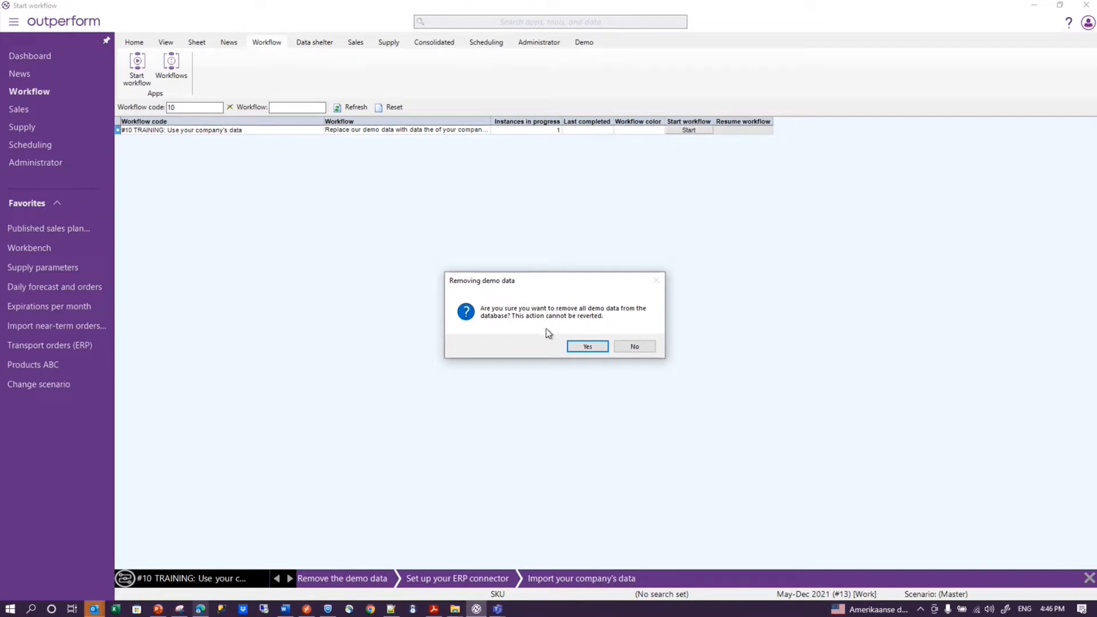
{"action": "left_click", "coordinate": [599, 348]}
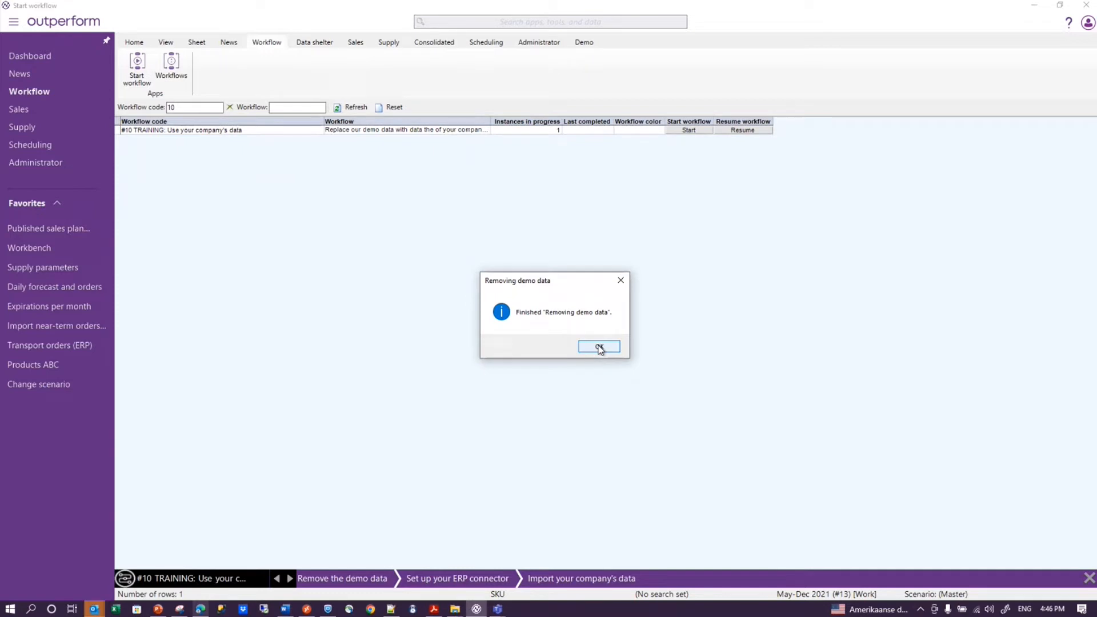
{"action": "left_click", "coordinate": [600, 347]}
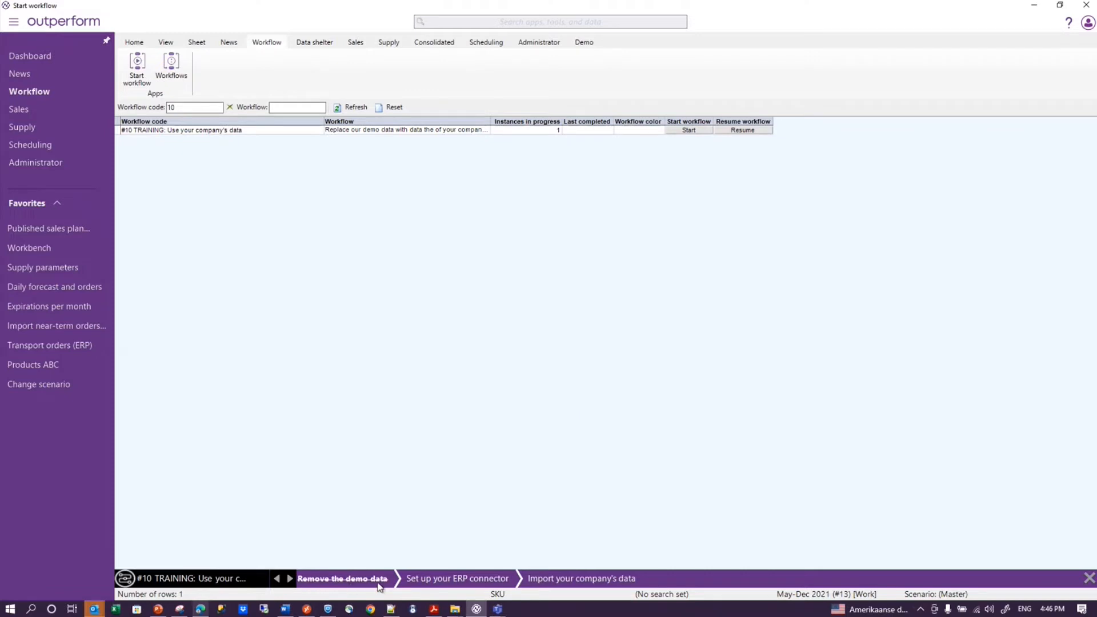
Start the workflow task for setting up the ERP connector and choose Excel as the ERP data connector.
{"action": "mouse_move", "coordinate": [379, 587]}
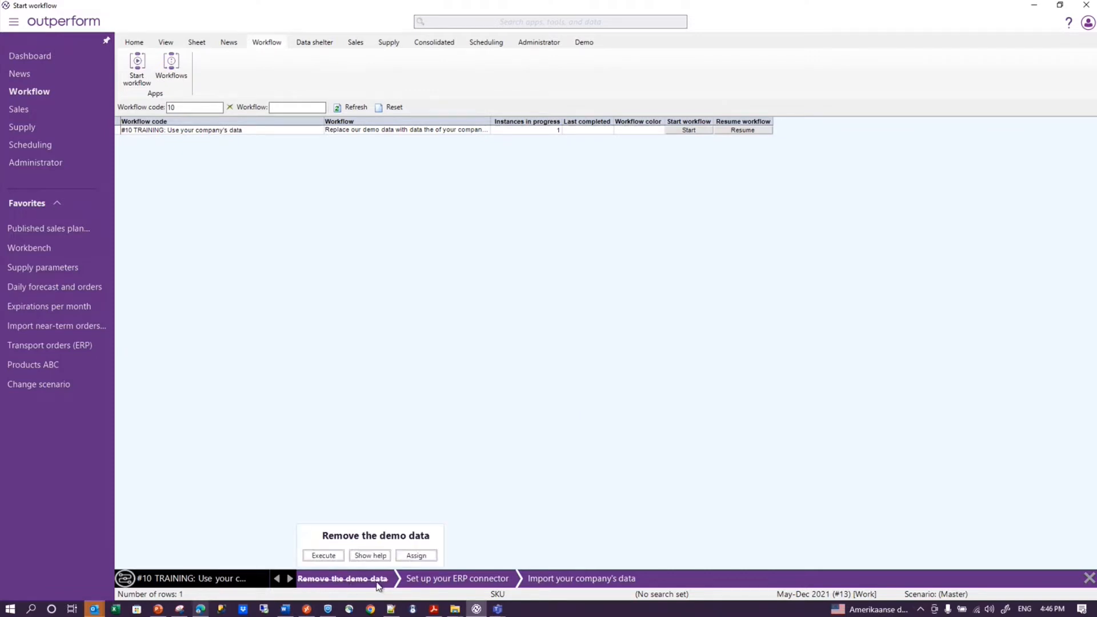
{"action": "left_click", "coordinate": [457, 583]}
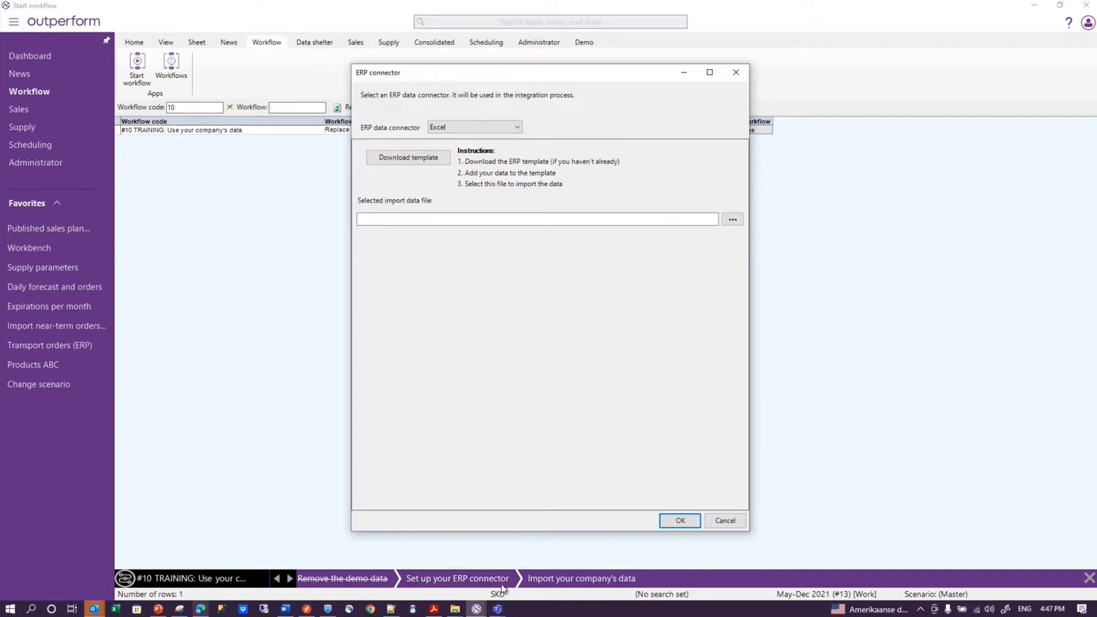
{"action": "left_click", "coordinate": [517, 127]}
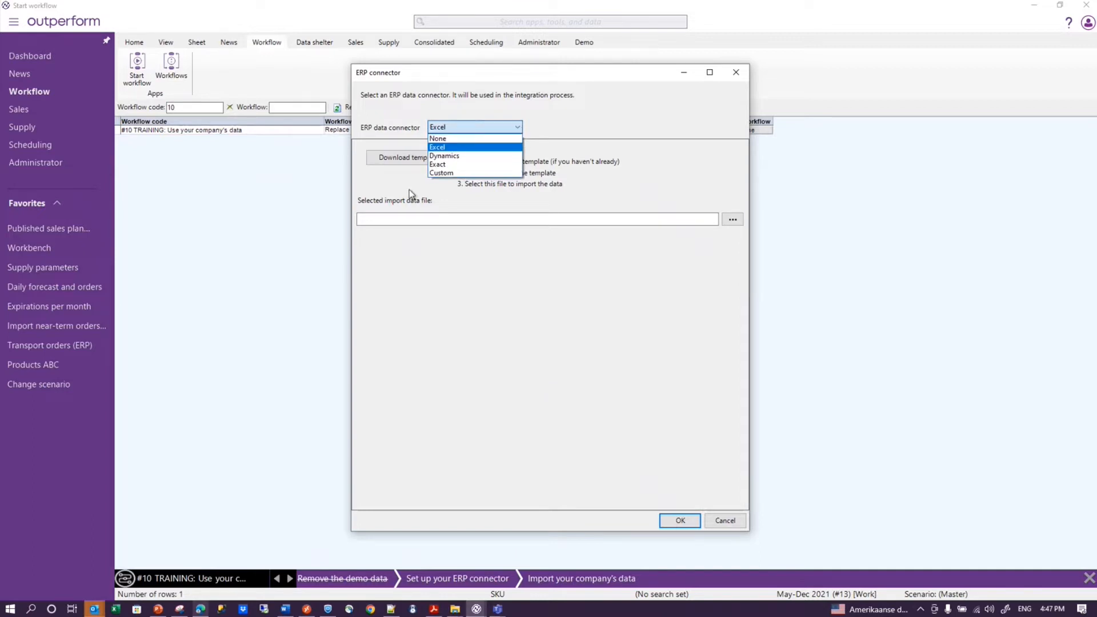
{"action": "left_click", "coordinate": [439, 149]}
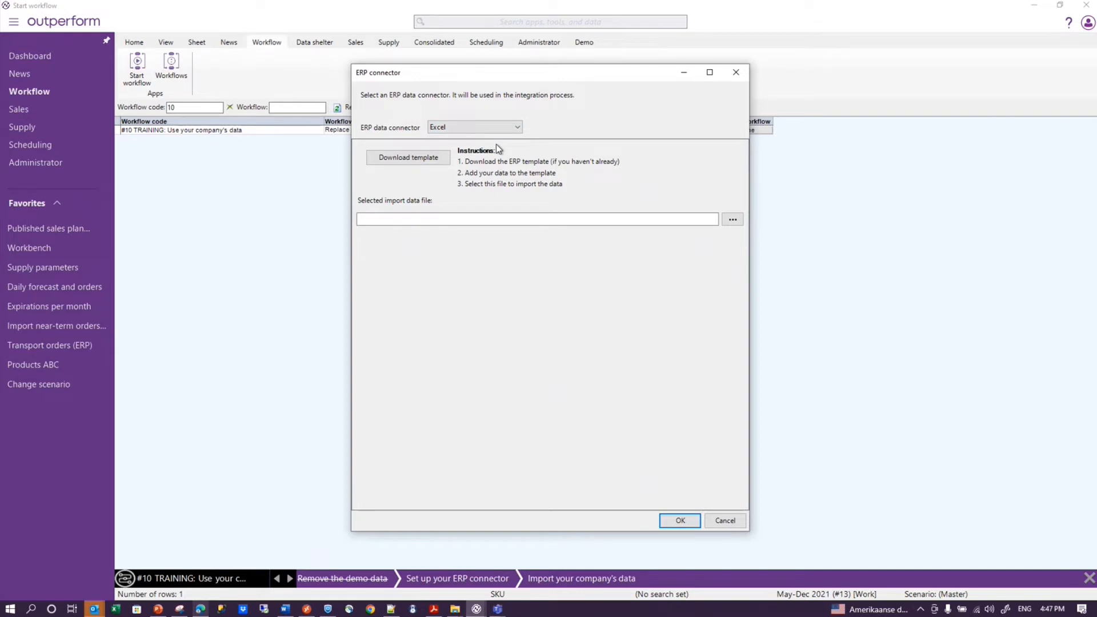
Download the ERP template to the Desktop as "Outperform ERP data template.xlsx".
{"action": "left_click", "coordinate": [394, 160]}
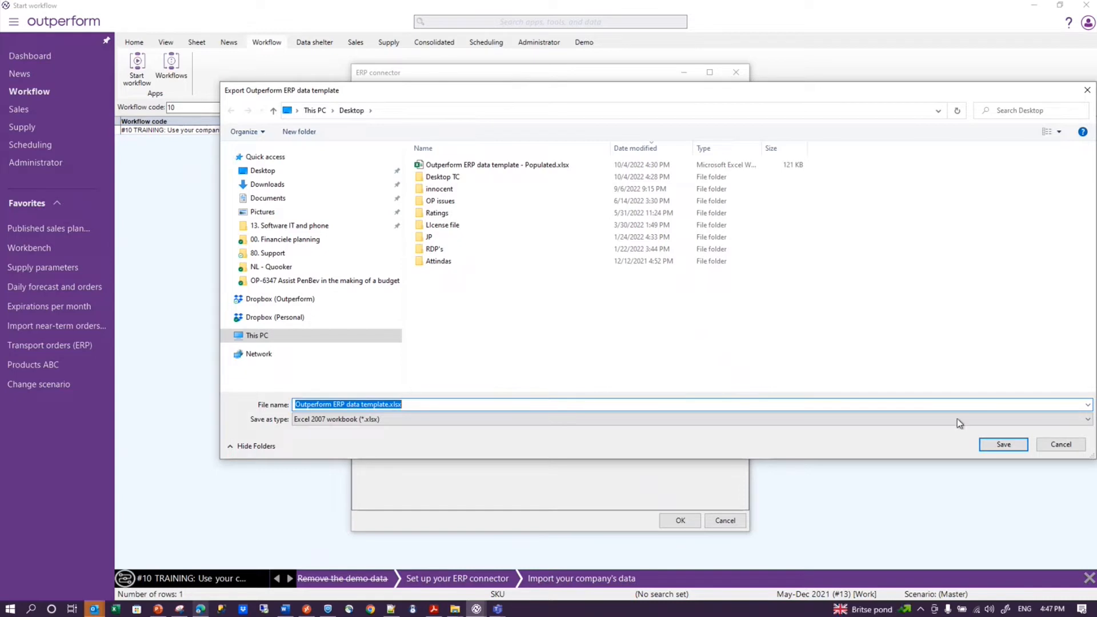
{"action": "left_click", "coordinate": [1005, 446]}
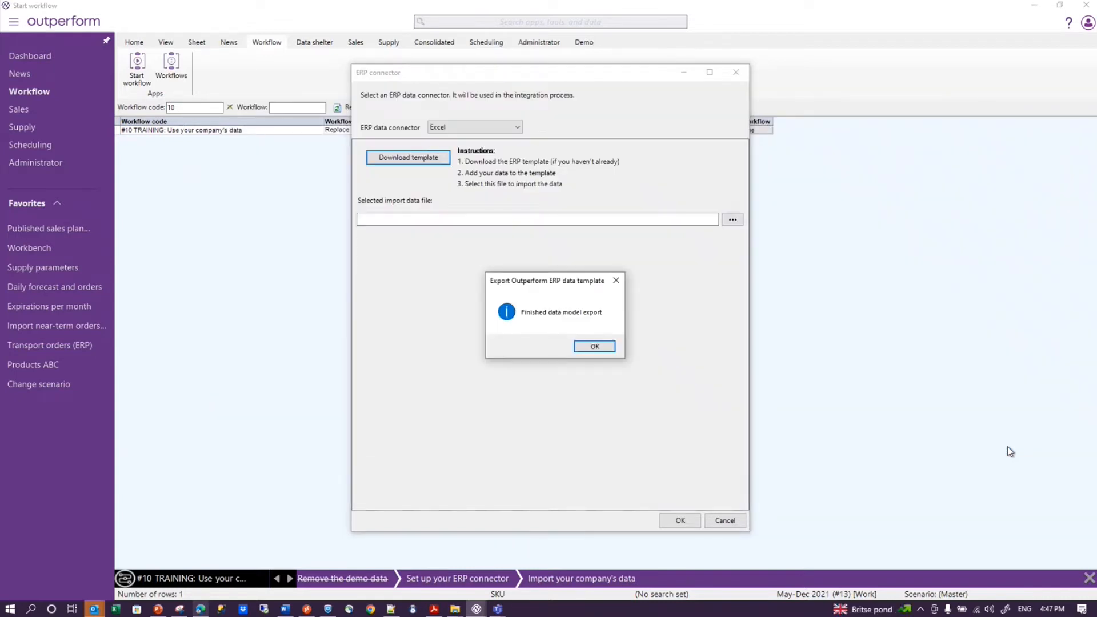
{"action": "left_click", "coordinate": [606, 349]}
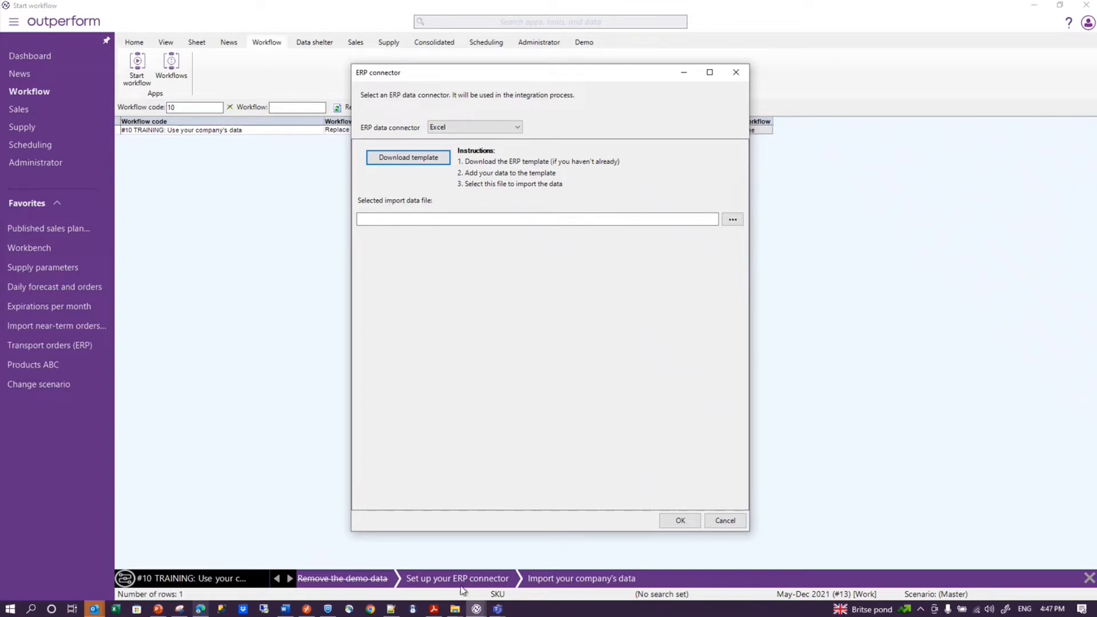
Open the downloaded ERP data template from the desktop in Excel, show its Field list sheet and maximize the window.
{"action": "left_click", "coordinate": [927, 453]}
{"action": "key", "text": "super+d"}
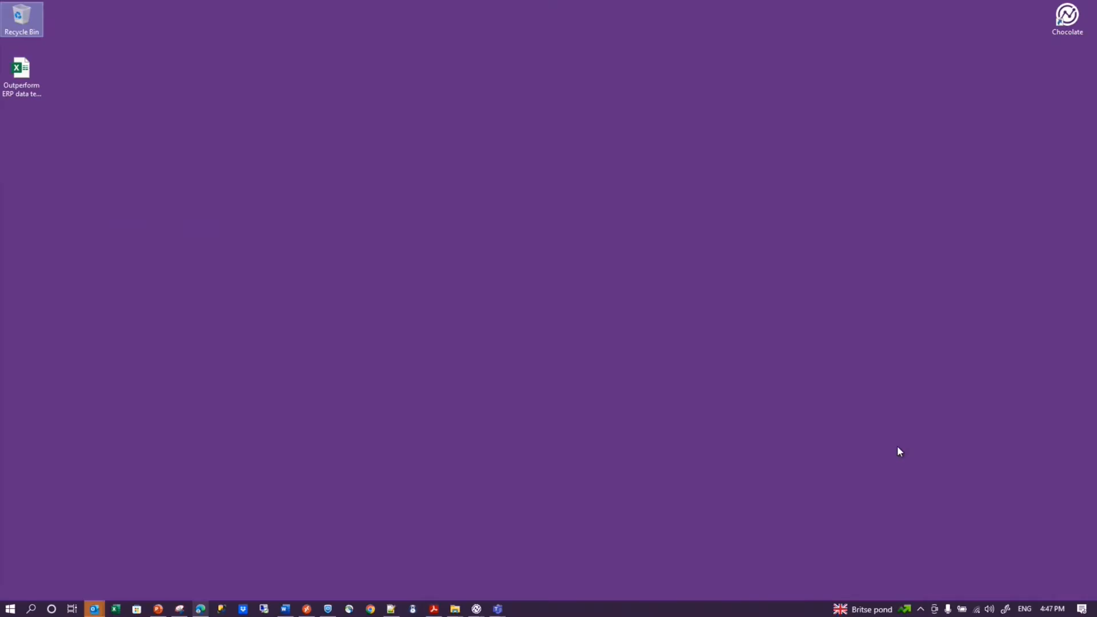
{"action": "double_click", "coordinate": [17, 71]}
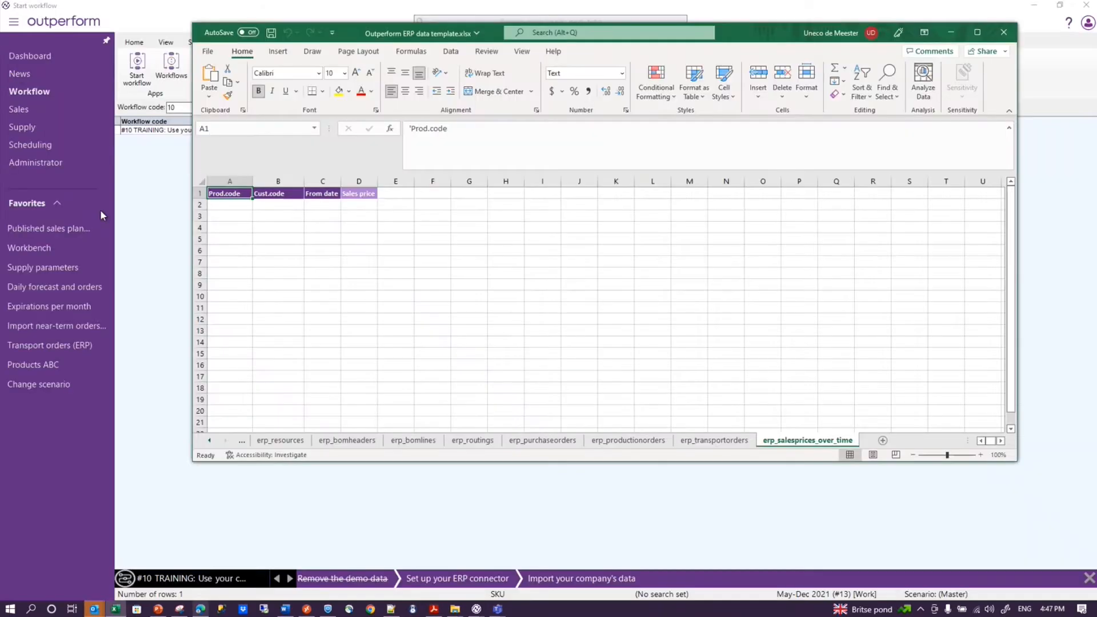
{"action": "left_click", "coordinate": [211, 441]}
{"action": "left_click", "coordinate": [272, 440]}
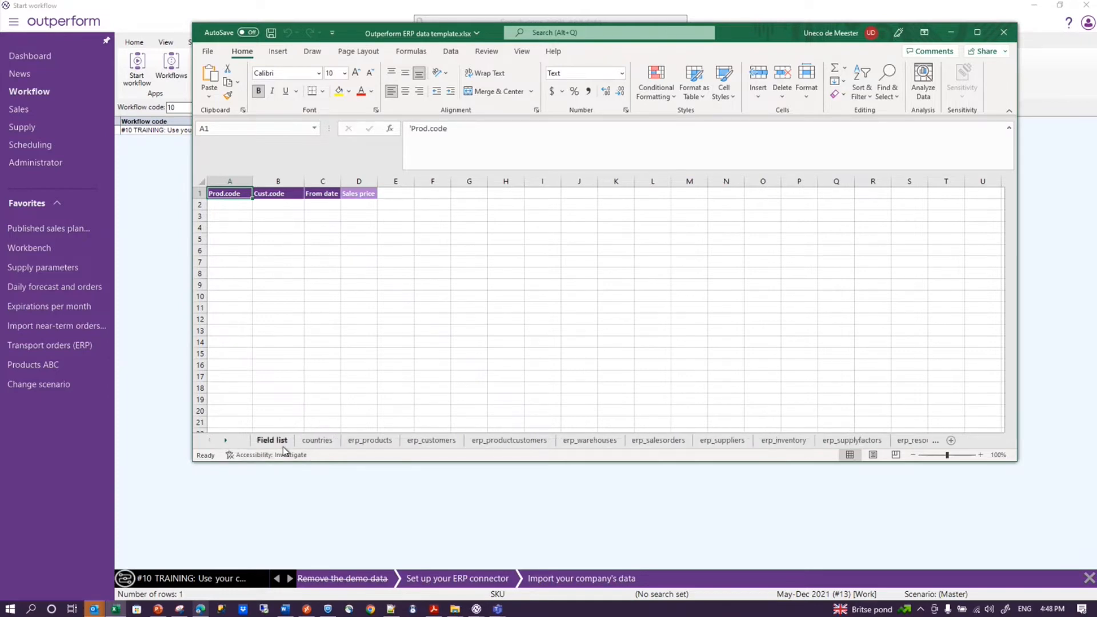
{"action": "left_click", "coordinate": [977, 32]}
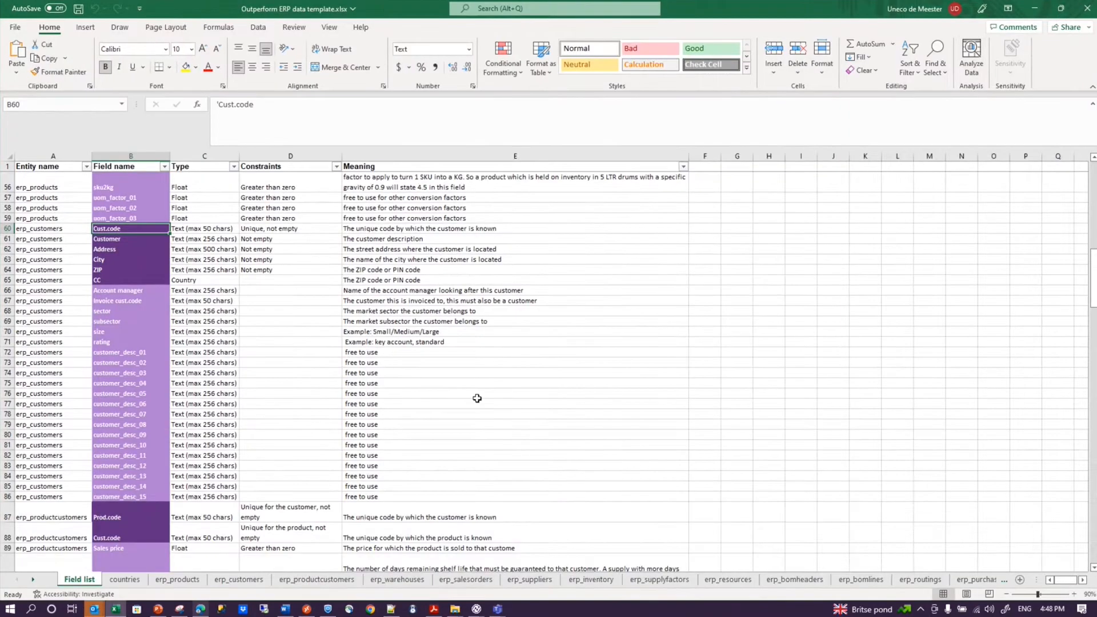
Examine the erp_products sheet's columns and their field descriptions in the Field list sheet.
{"action": "left_click", "coordinate": [170, 581]}
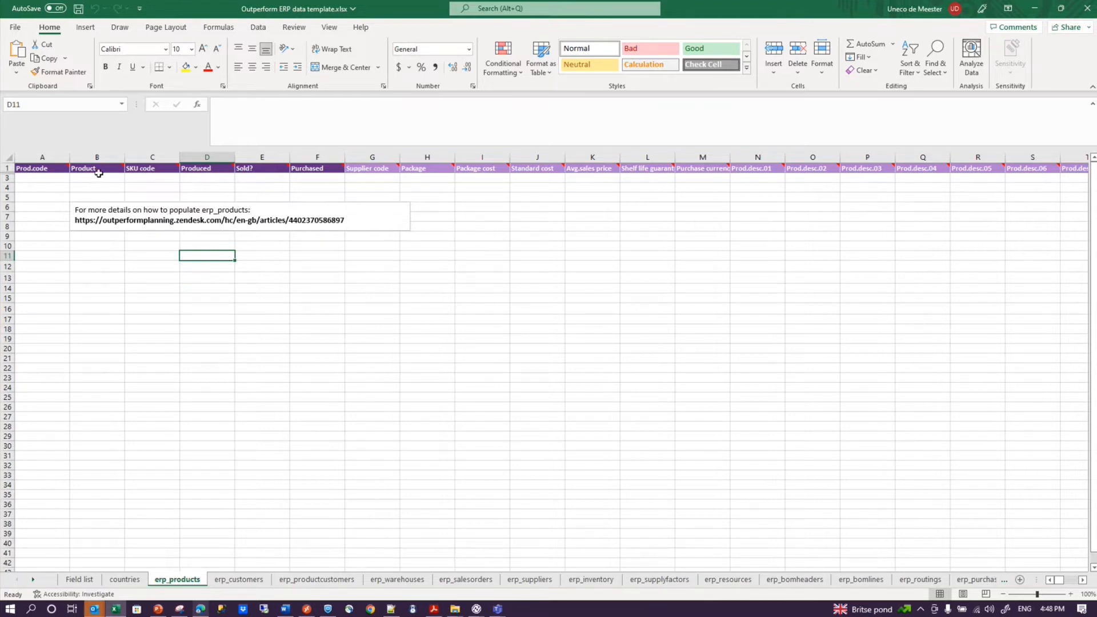
{"action": "mouse_move", "coordinate": [102, 167]}
{"action": "left_click", "coordinate": [79, 580]}
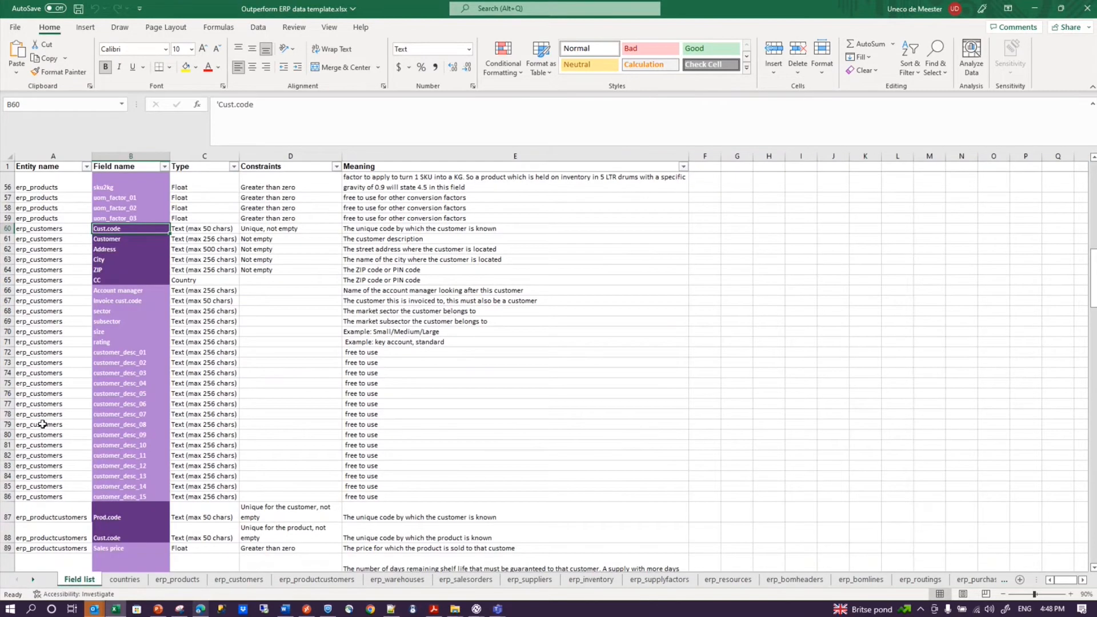
{"action": "scroll", "coordinate": [31, 286], "scroll_direction": "up", "scroll_amount": 10}
{"action": "scroll", "coordinate": [29, 273], "scroll_direction": "up", "scroll_amount": 6}
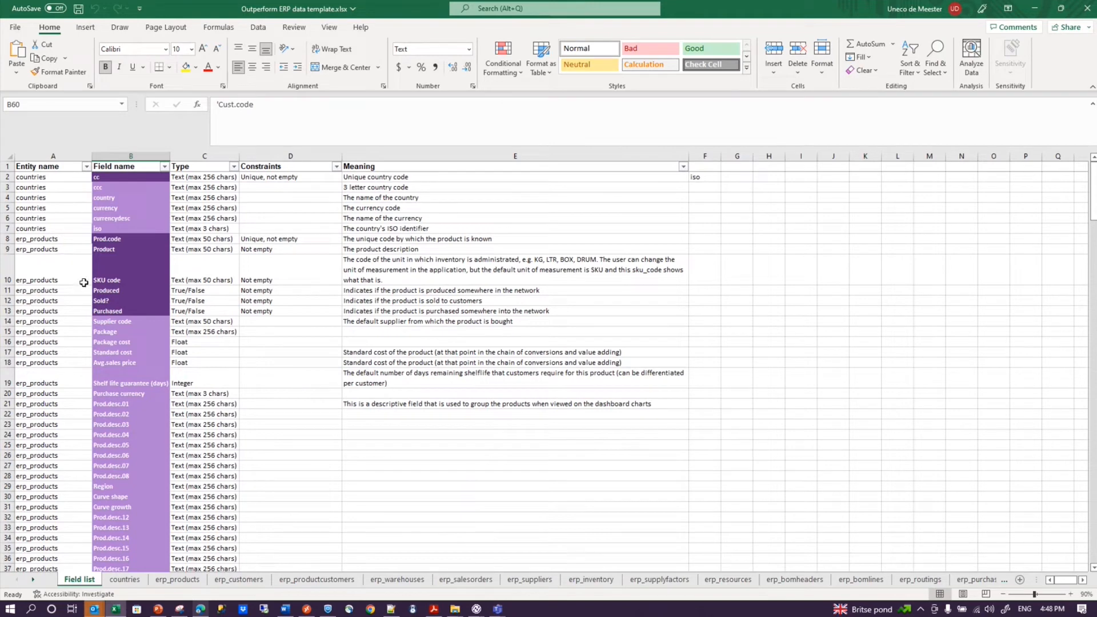
{"action": "left_click", "coordinate": [57, 279]}
{"action": "left_click", "coordinate": [58, 241]}
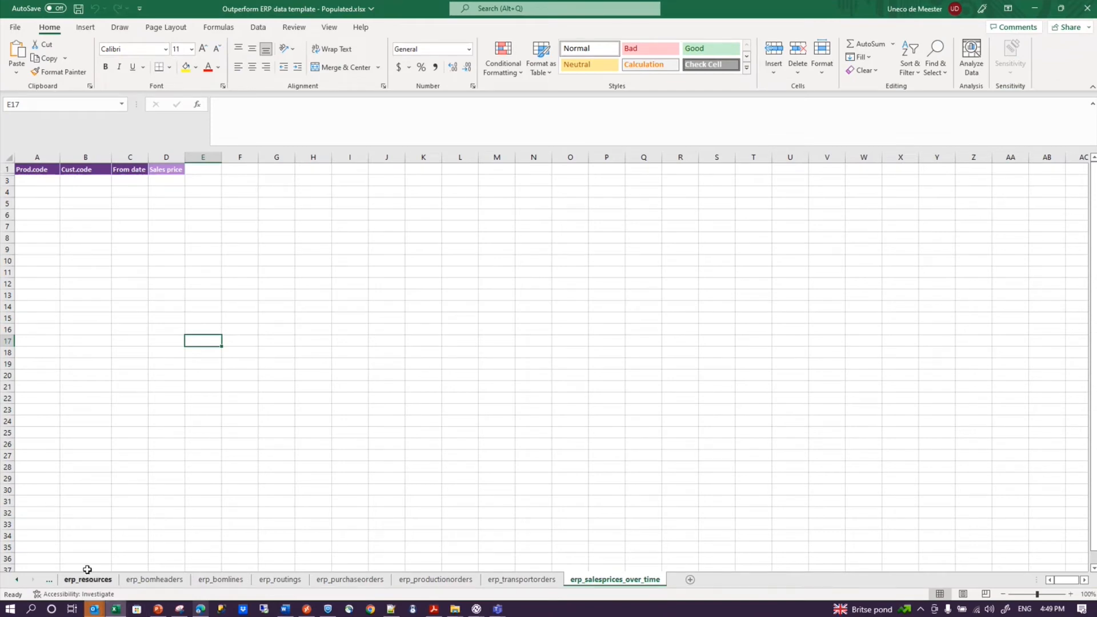
Review the sample data on the erp_products, erp_customers and erp_productcustomers sheets of the populated ERP data template.
{"action": "left_click", "coordinate": [18, 580]}
{"action": "left_click", "coordinate": [177, 580]}
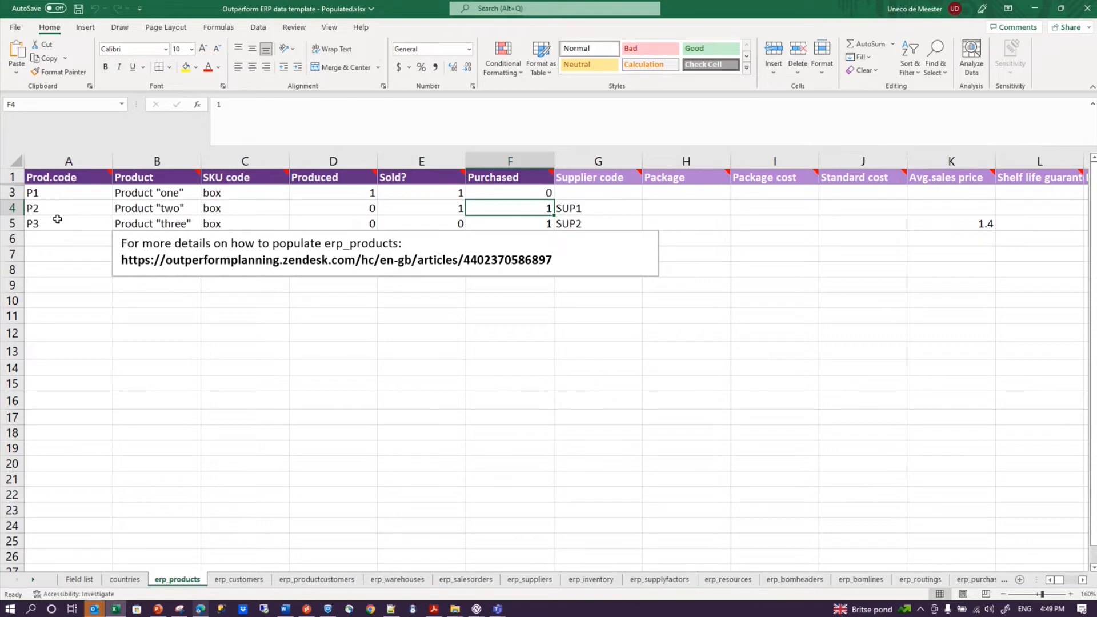
{"action": "left_click", "coordinate": [239, 580]}
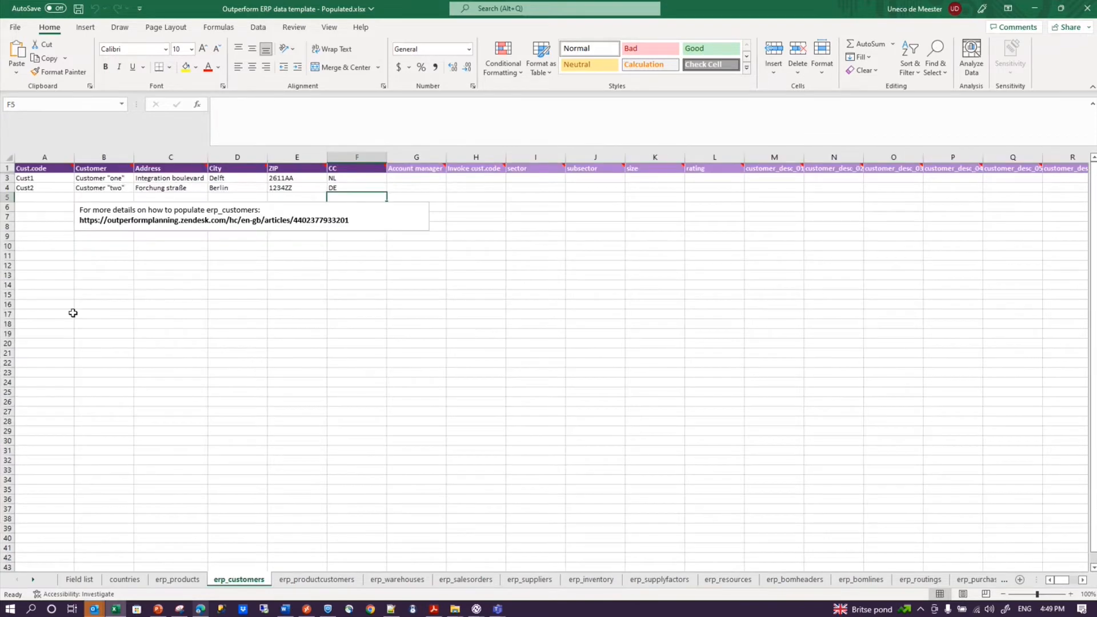
{"action": "left_click", "coordinate": [350, 580]}
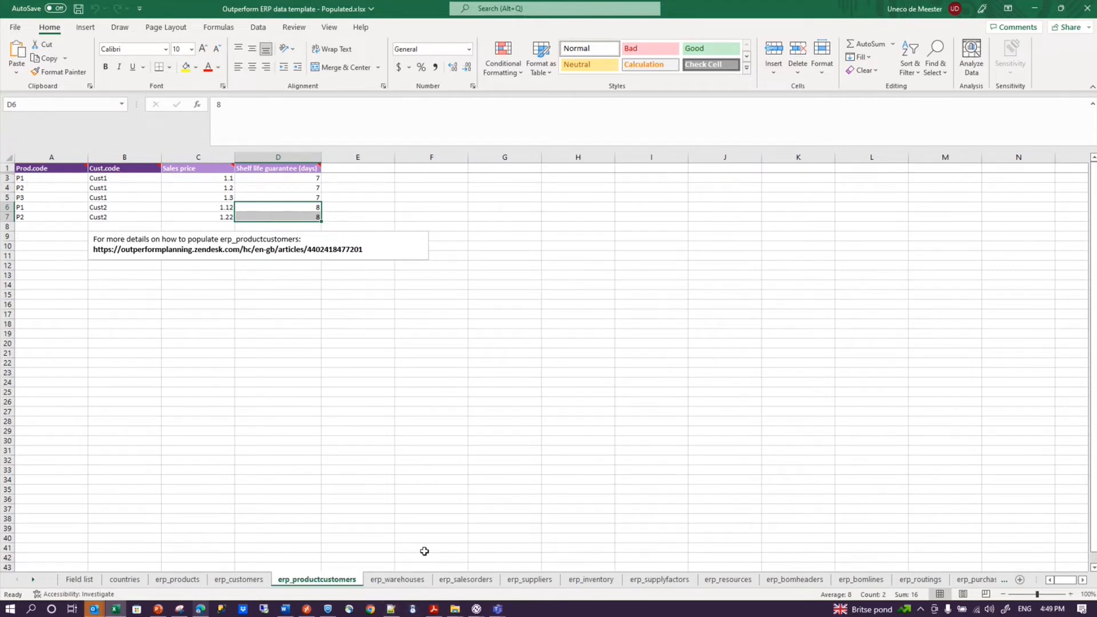
Return to Outperform's ERP connector, choose "Outperform ERP data template - Populated.xlsx" from the Desktop as the import data file and confirm the setup.
{"action": "left_click", "coordinate": [1035, 9]}
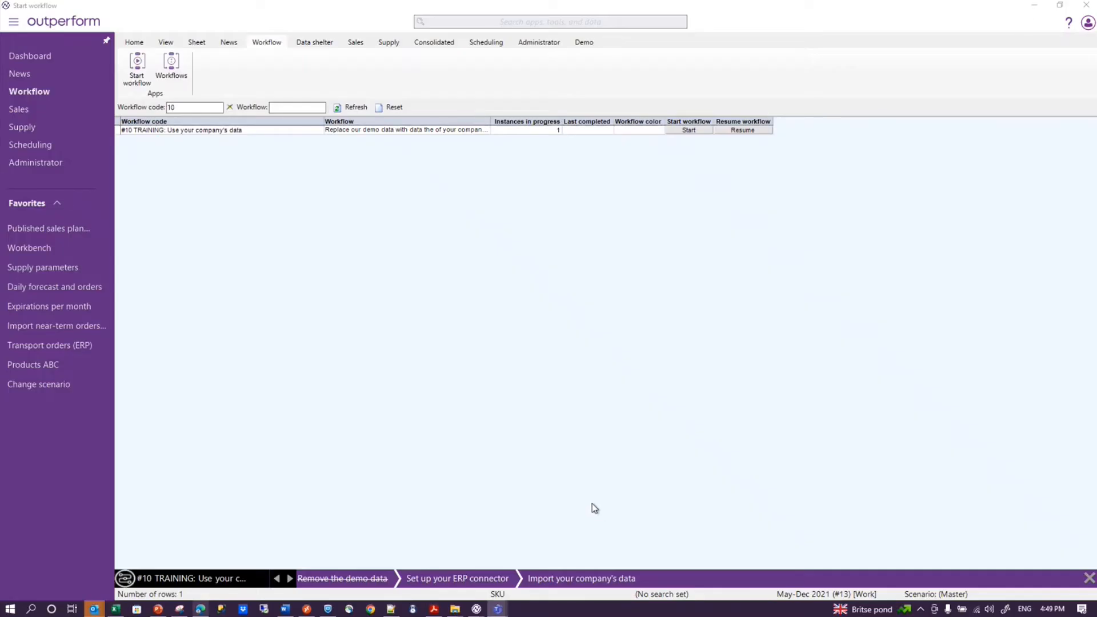
{"action": "mouse_move", "coordinate": [477, 610]}
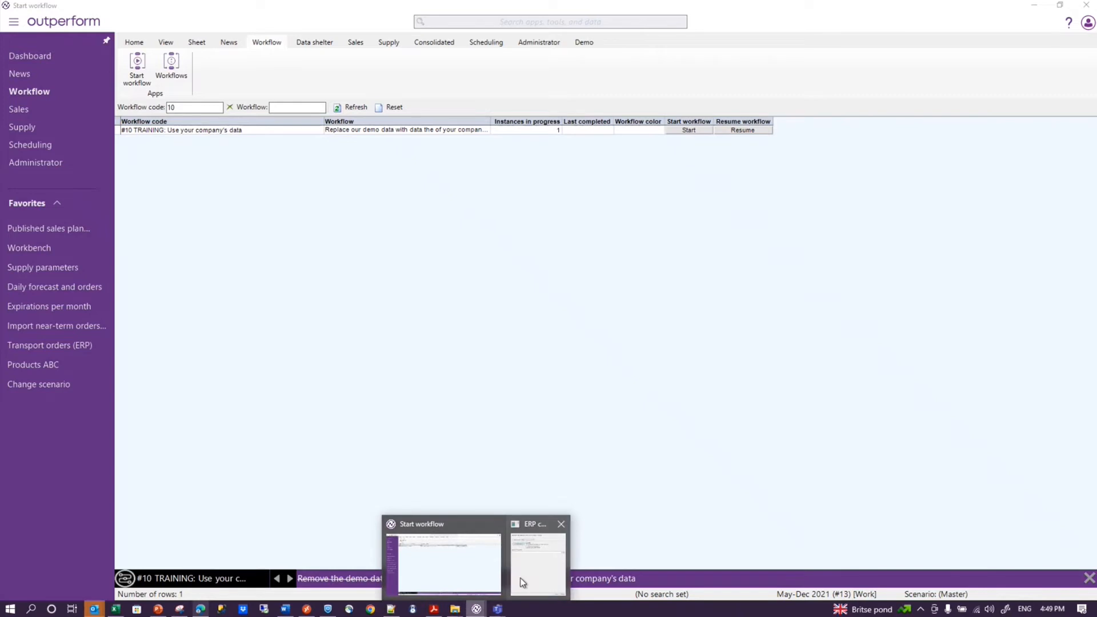
{"action": "left_click", "coordinate": [523, 577]}
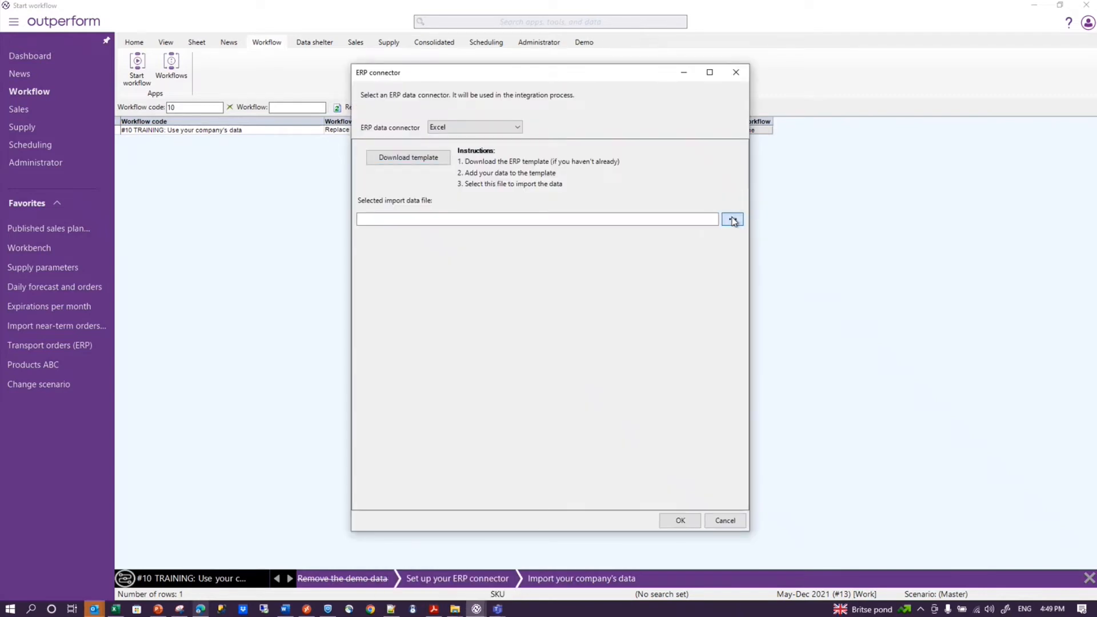
{"action": "left_click", "coordinate": [733, 219]}
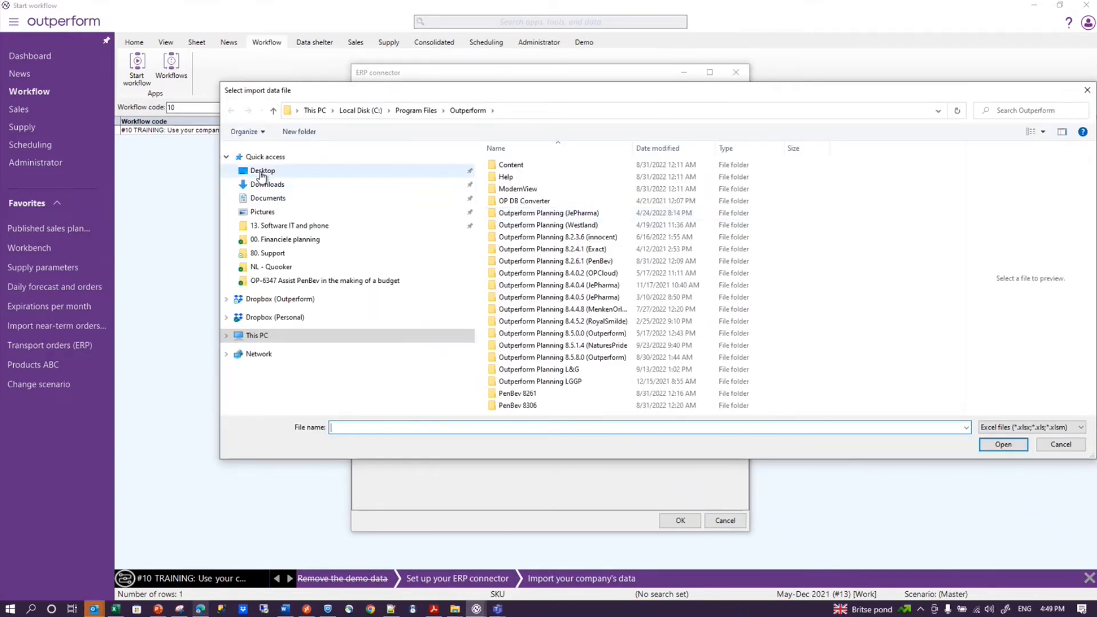
{"action": "left_click", "coordinate": [260, 170]}
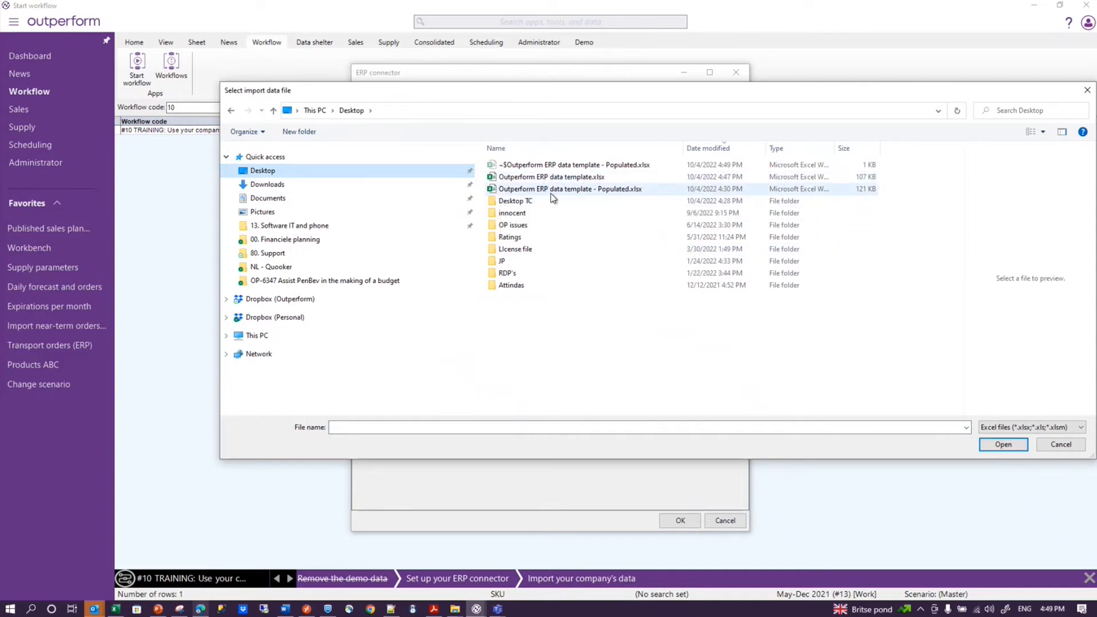
{"action": "left_click", "coordinate": [615, 193]}
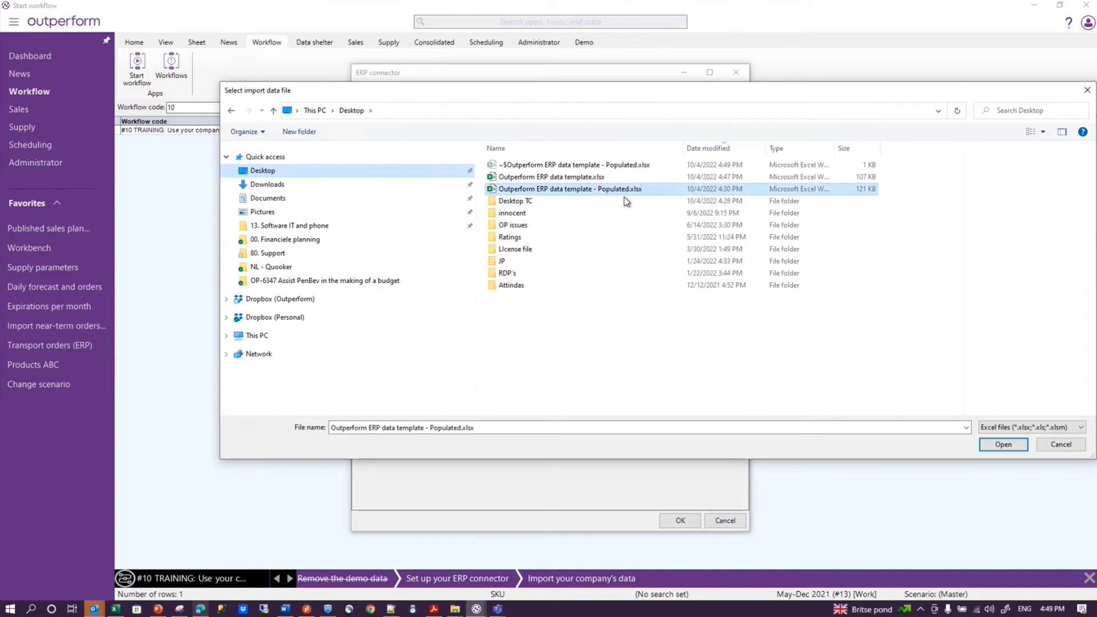
{"action": "left_click", "coordinate": [1024, 445]}
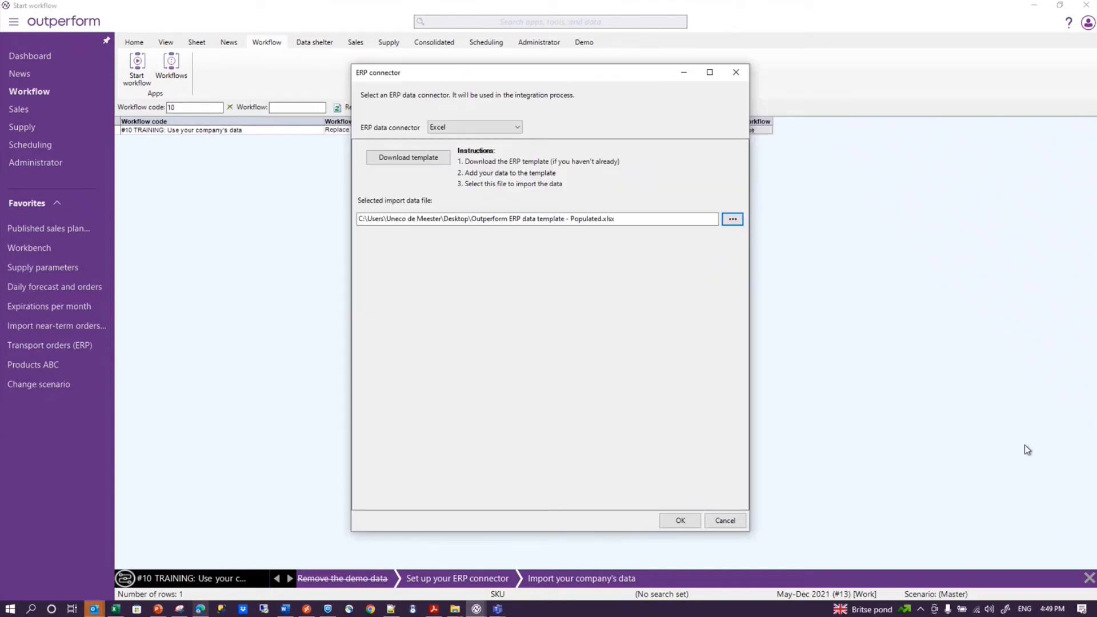
{"action": "left_click", "coordinate": [691, 526]}
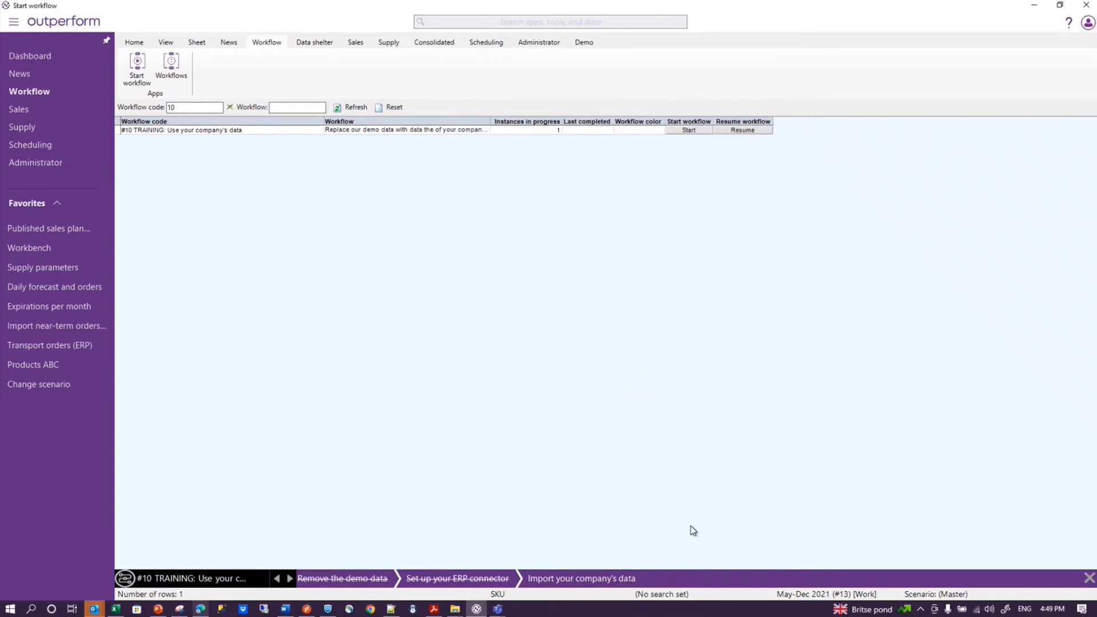
Begin the workflow's "Import your company's data" task and start the import to reach the integration steps.
{"action": "left_click", "coordinate": [572, 579]}
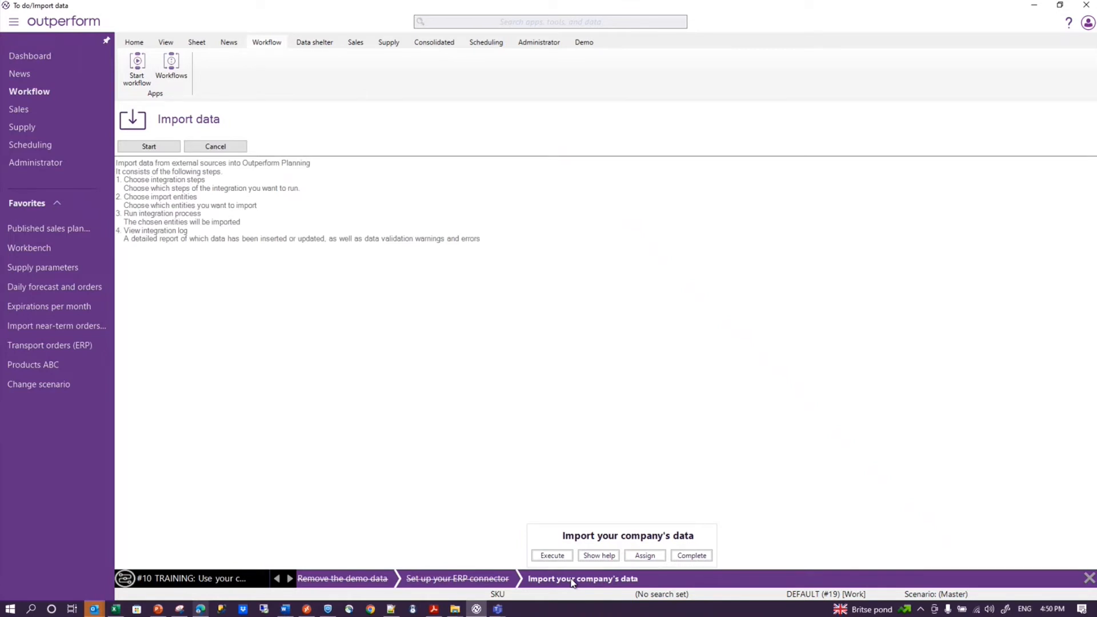
{"action": "left_click", "coordinate": [150, 147]}
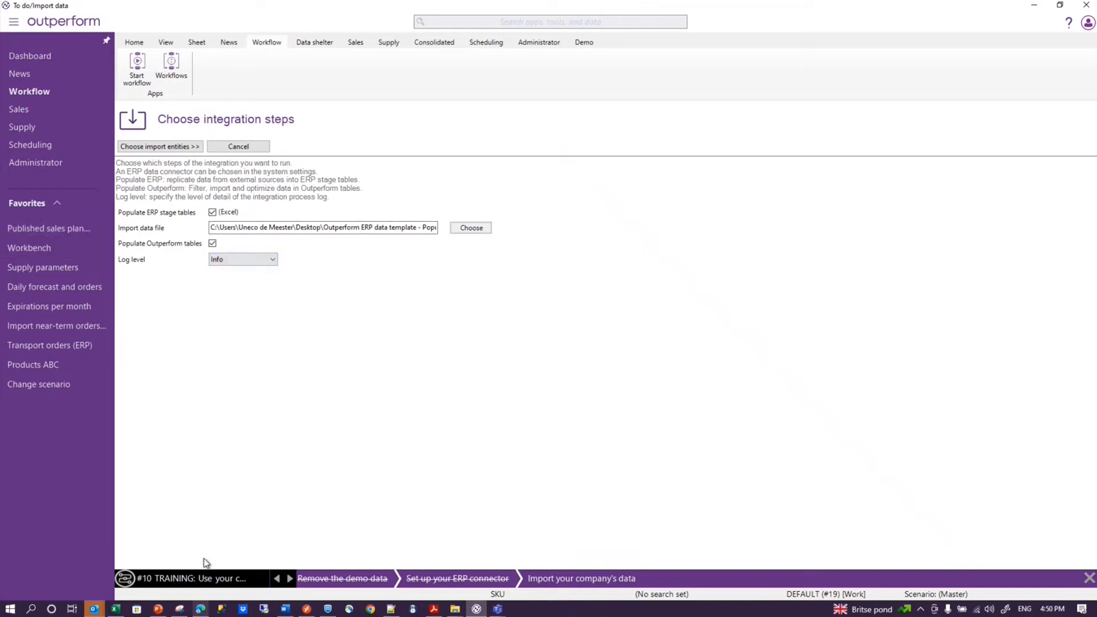
Examine the data flow diagram in the help article "Overview of ERP integration with Outperform Planning" in the browser, and return to Outperform.
{"action": "left_click", "coordinate": [204, 610]}
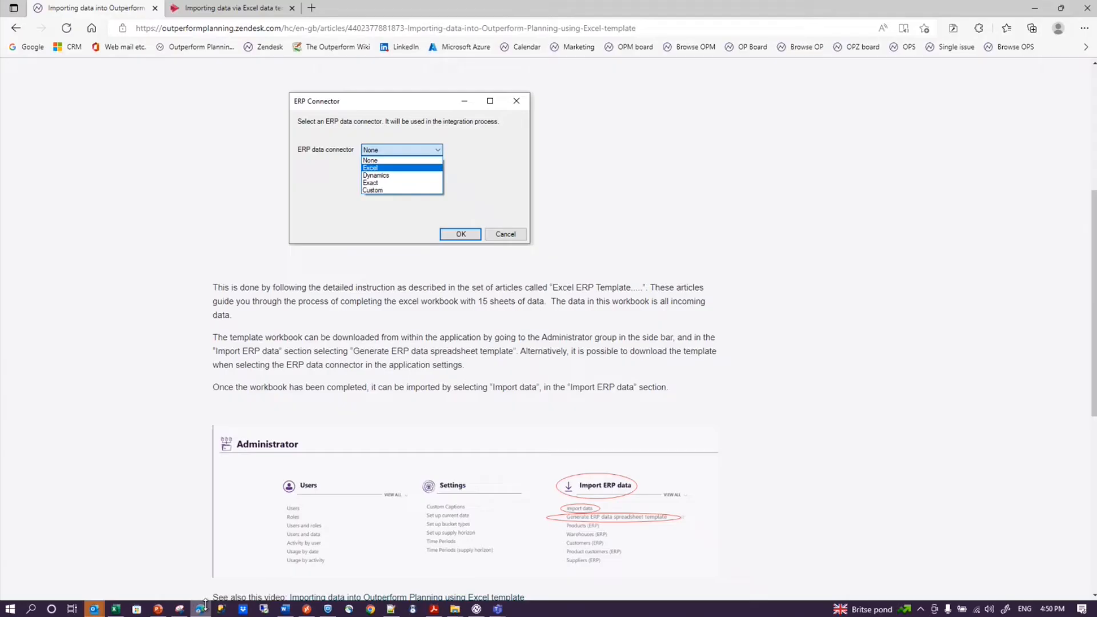
{"action": "scroll", "coordinate": [249, 385], "scroll_direction": "up", "scroll_amount": 5}
{"action": "left_click", "coordinate": [308, 207]}
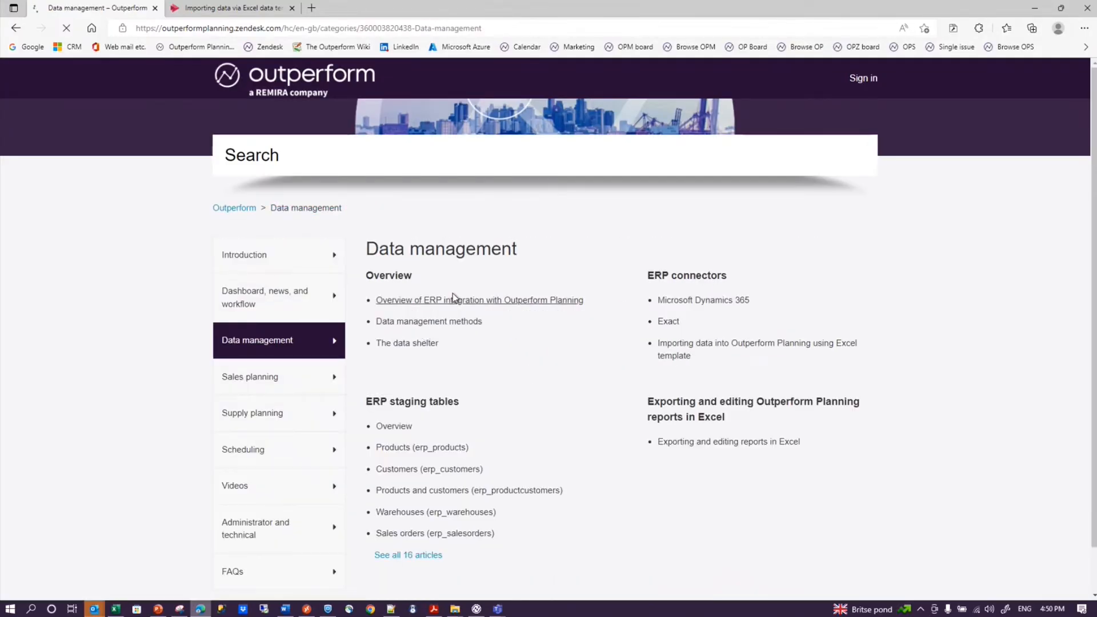
{"action": "left_click", "coordinate": [454, 298]}
{"action": "scroll", "coordinate": [314, 317], "scroll_direction": "down", "scroll_amount": 3}
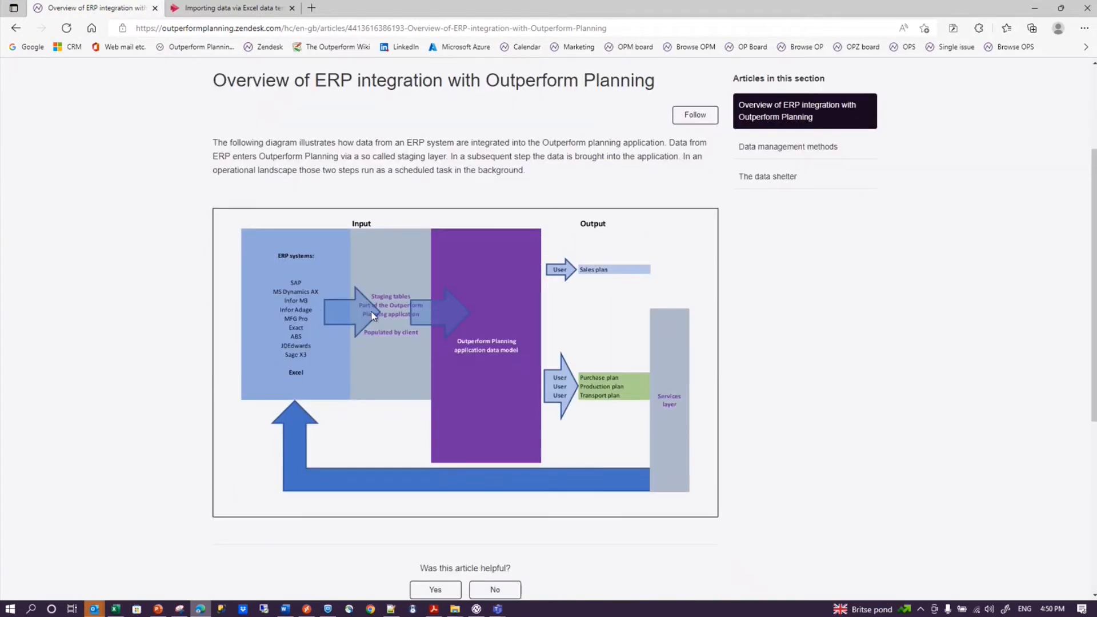
{"action": "left_click", "coordinate": [1034, 9]}
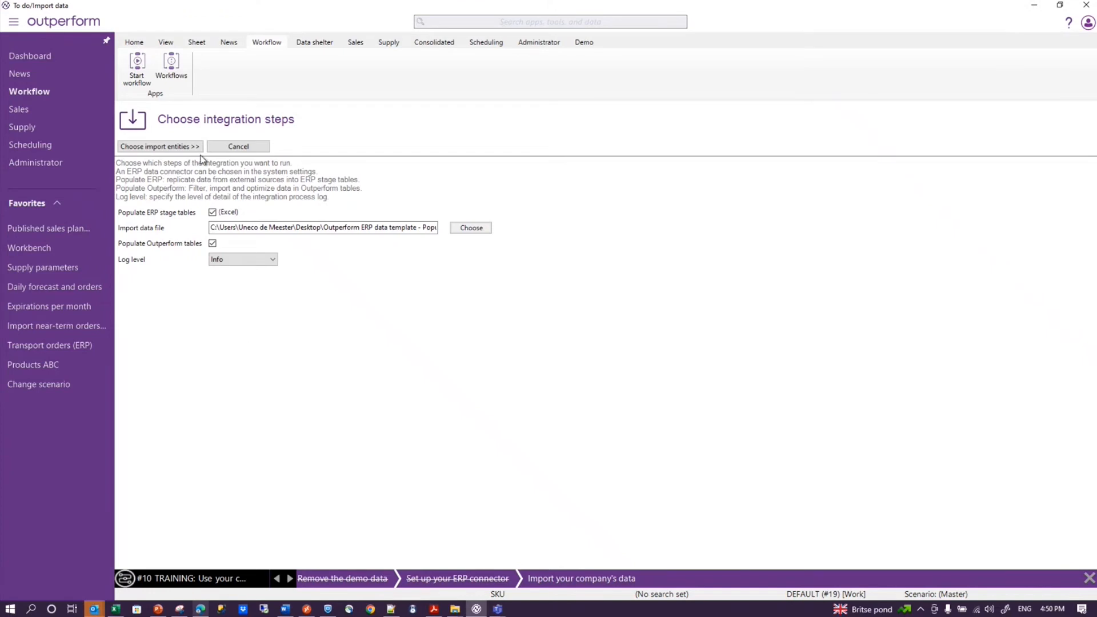
Proceed to the import entities, keep all ERP and OP entities selected, and run the integration process.
{"action": "left_click", "coordinate": [194, 147]}
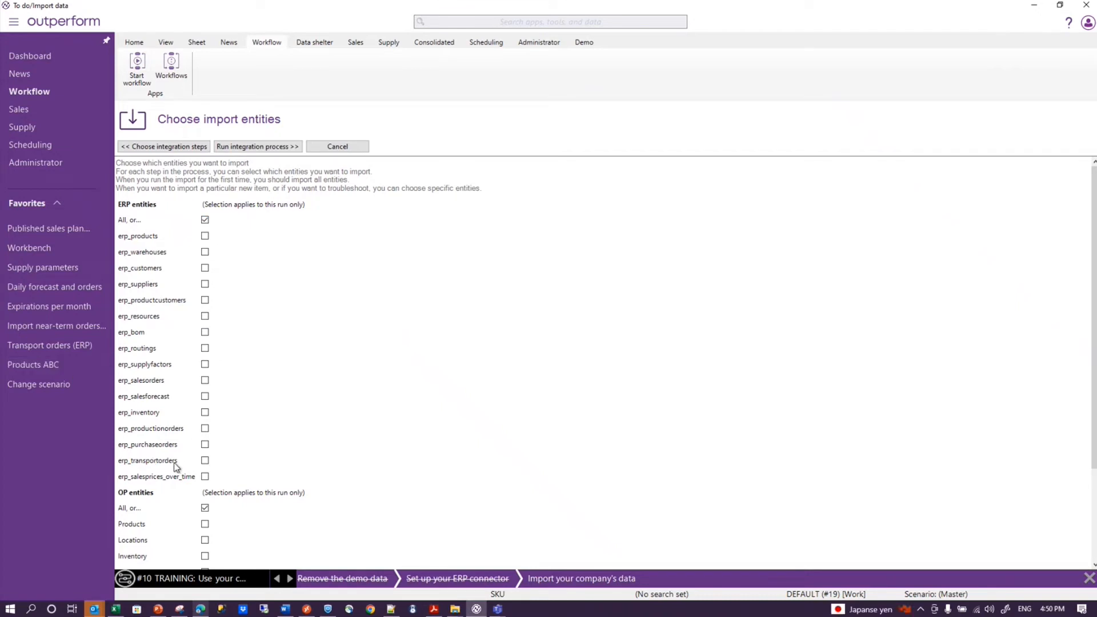
{"action": "scroll", "coordinate": [344, 415], "scroll_direction": "down", "scroll_amount": 3}
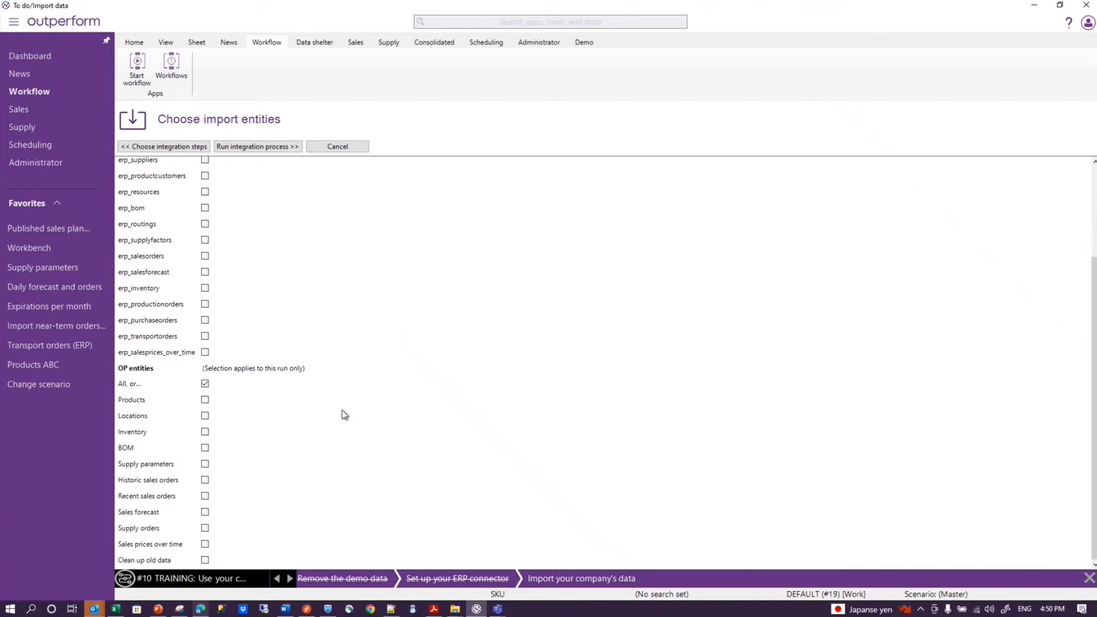
{"action": "left_click", "coordinate": [273, 149]}
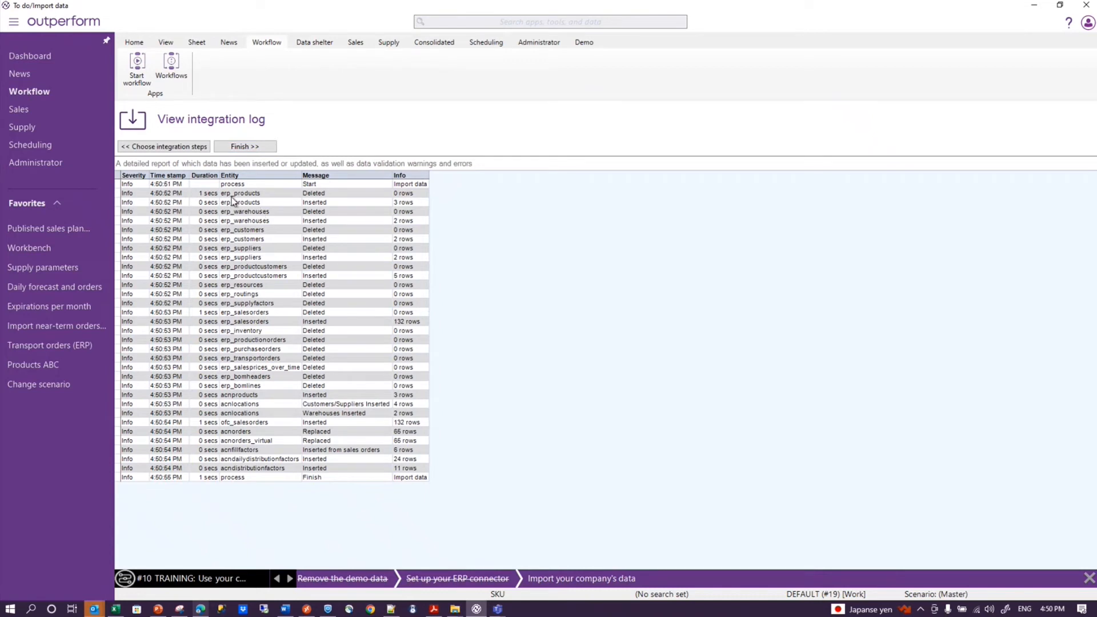
Review the rows deleted and inserted per entity in the integration log and finish the import.
{"action": "left_click", "coordinate": [416, 202]}
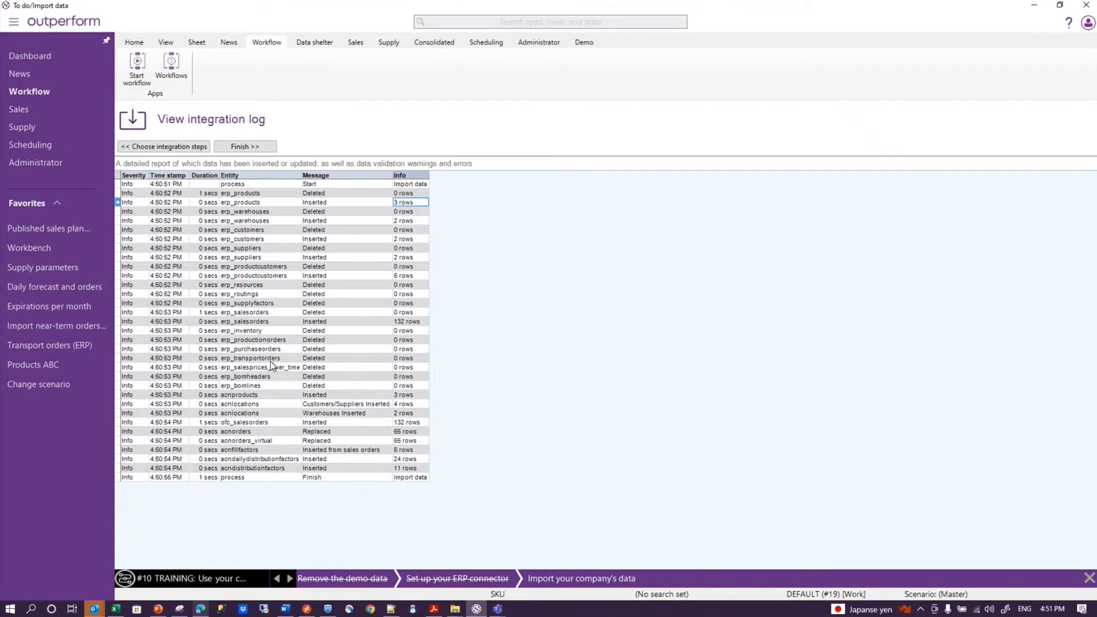
{"action": "left_click", "coordinate": [115, 397]}
{"action": "scroll", "coordinate": [580, 428], "scroll_direction": "up", "scroll_amount": 3, "text": "ctrl"}
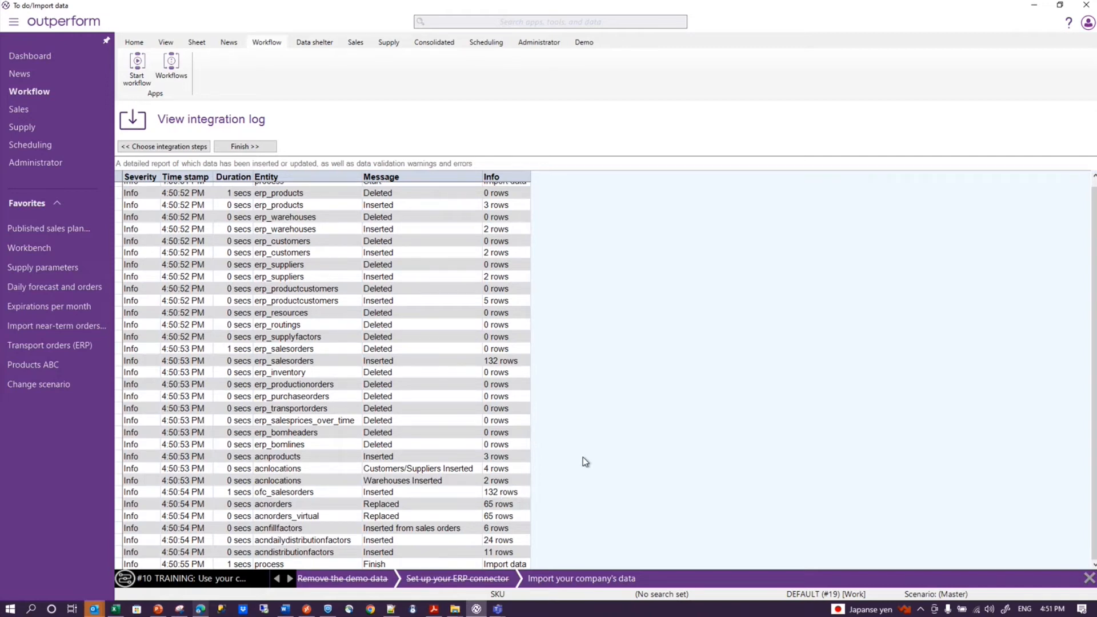
{"action": "left_click", "coordinate": [246, 148]}
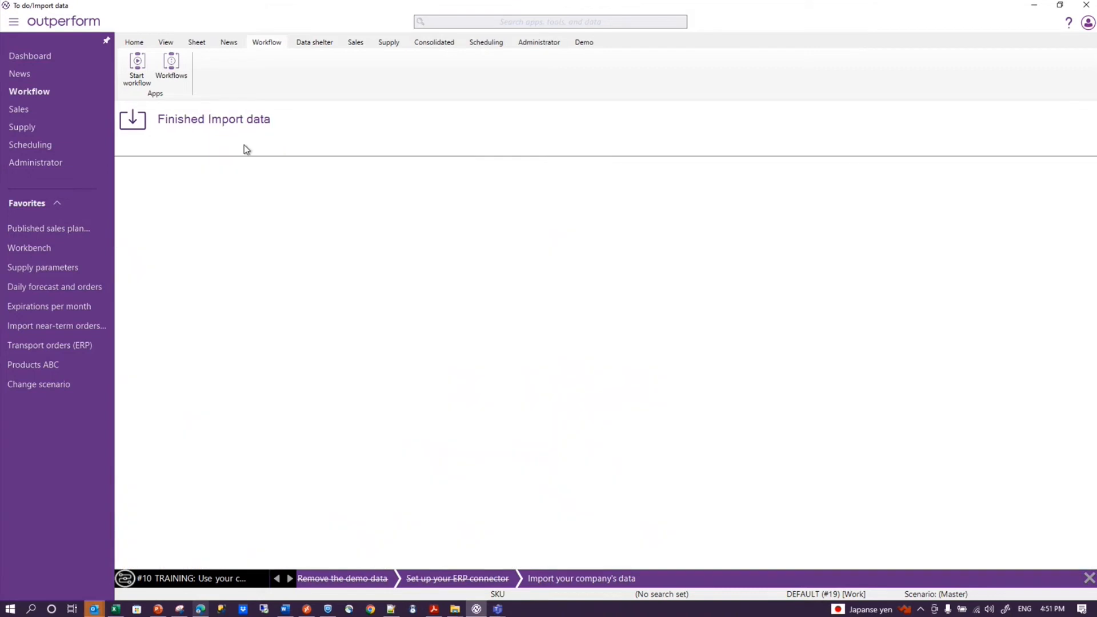
Review the imported products, customers, product-customer combinations, warehouses and sales orders.
{"action": "left_click", "coordinate": [320, 43]}
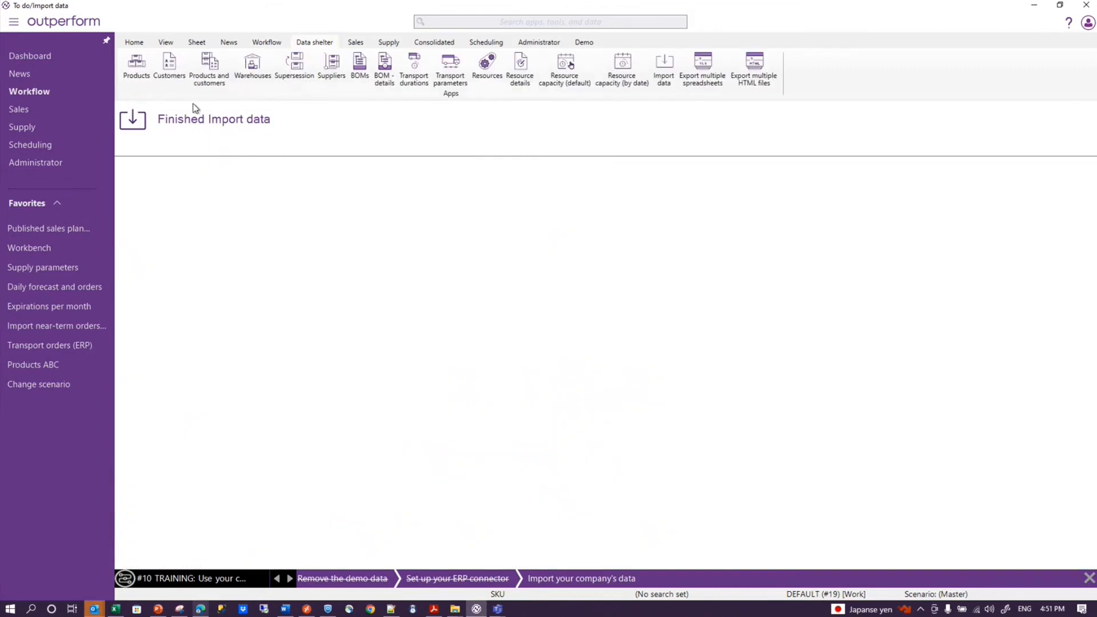
{"action": "left_click", "coordinate": [136, 65]}
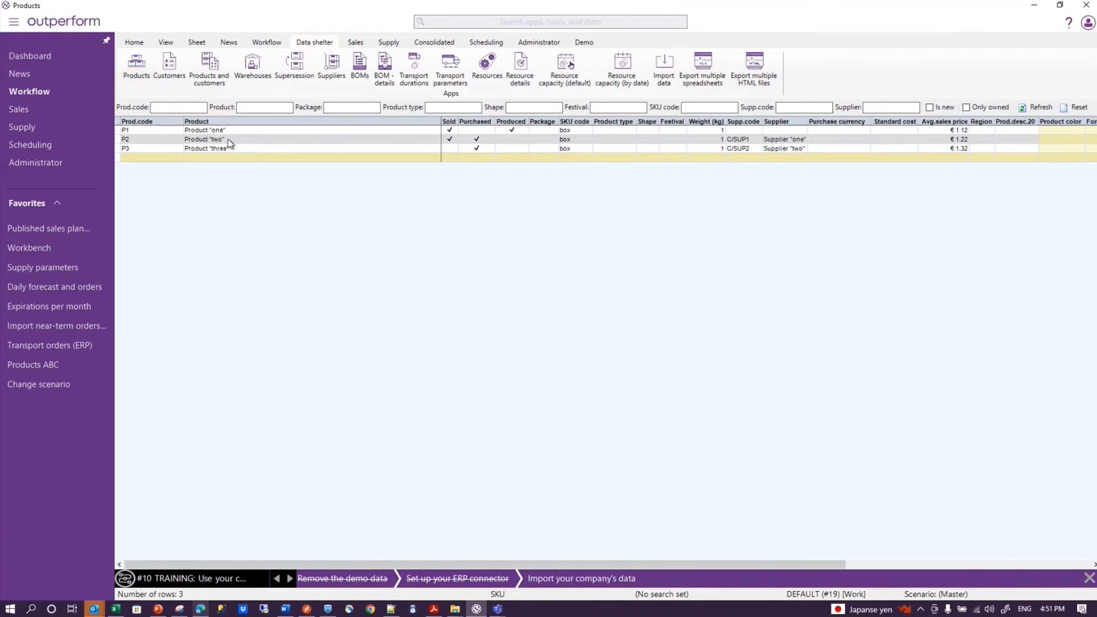
{"action": "left_click", "coordinate": [175, 72]}
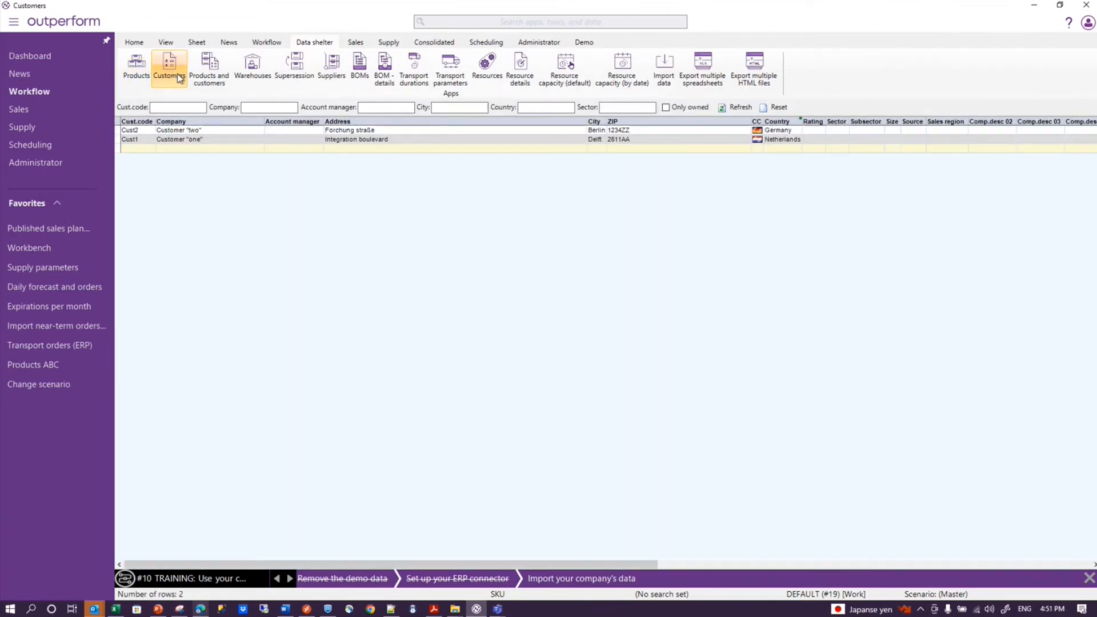
{"action": "left_click", "coordinate": [209, 67]}
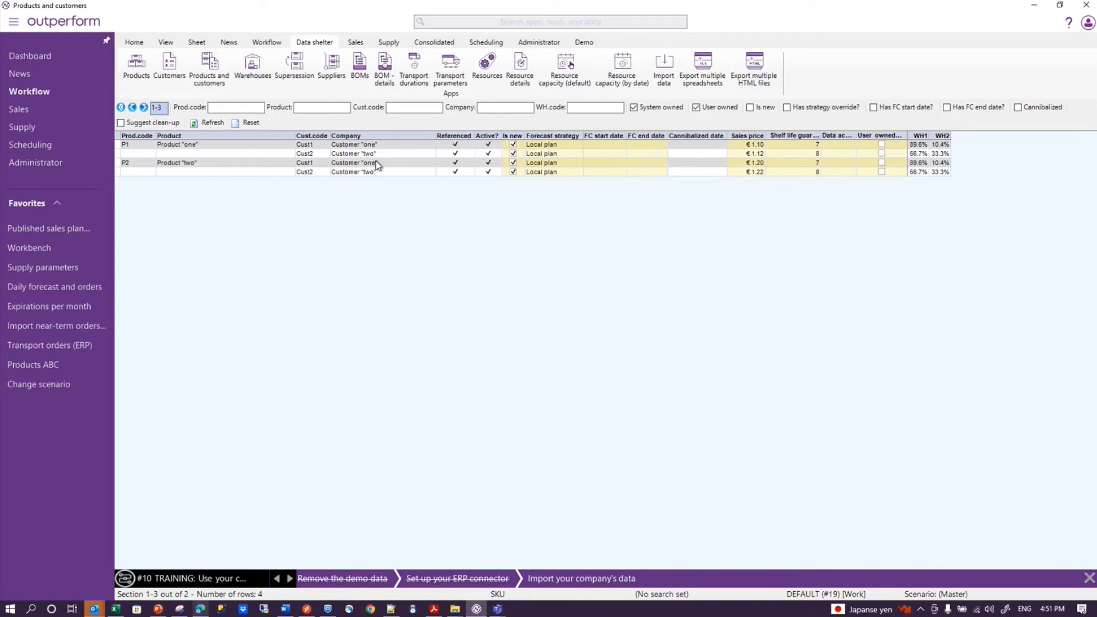
{"action": "left_click", "coordinate": [261, 72]}
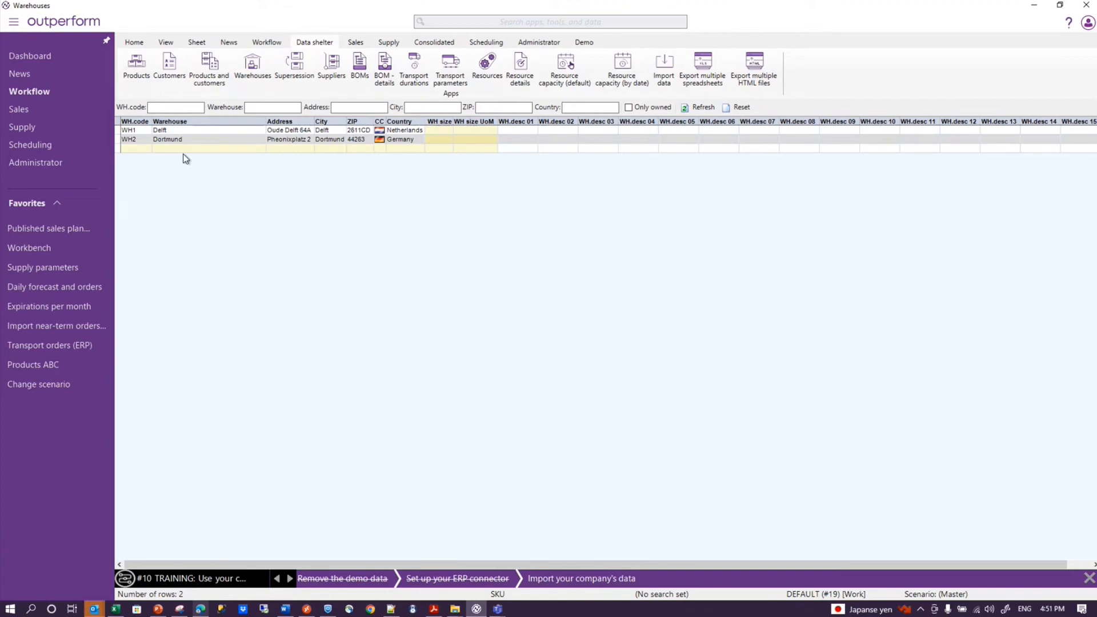
{"action": "left_click", "coordinate": [357, 42]}
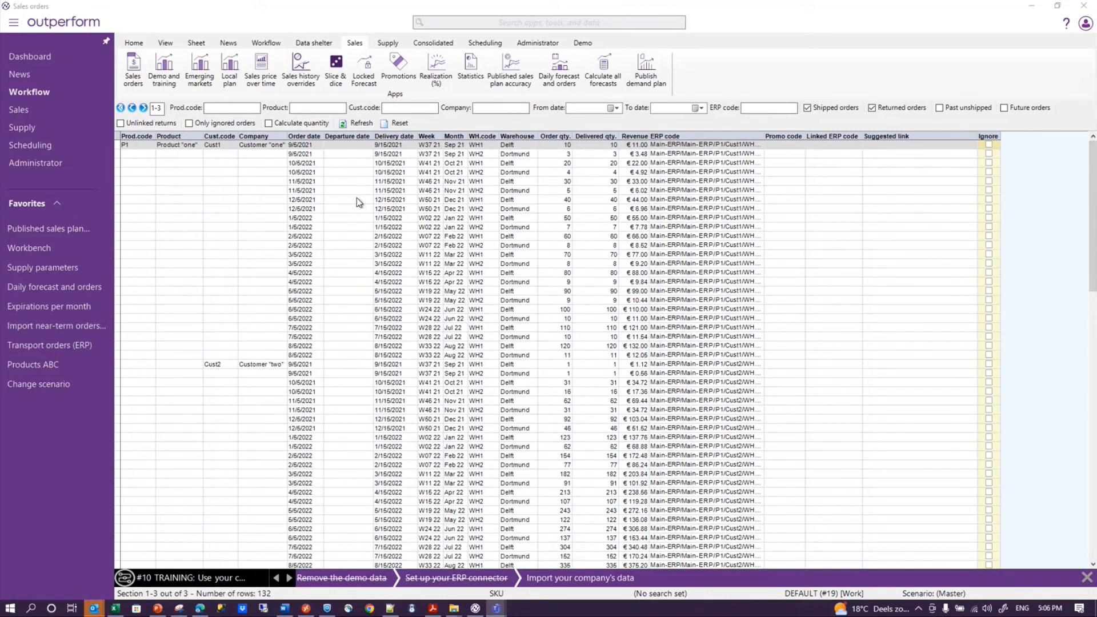
Show the sales history in Slice & dice, expand products P1, P2 and P3 to customer level and enlarge the P3 rows' charts.
{"action": "left_click", "coordinate": [336, 70]}
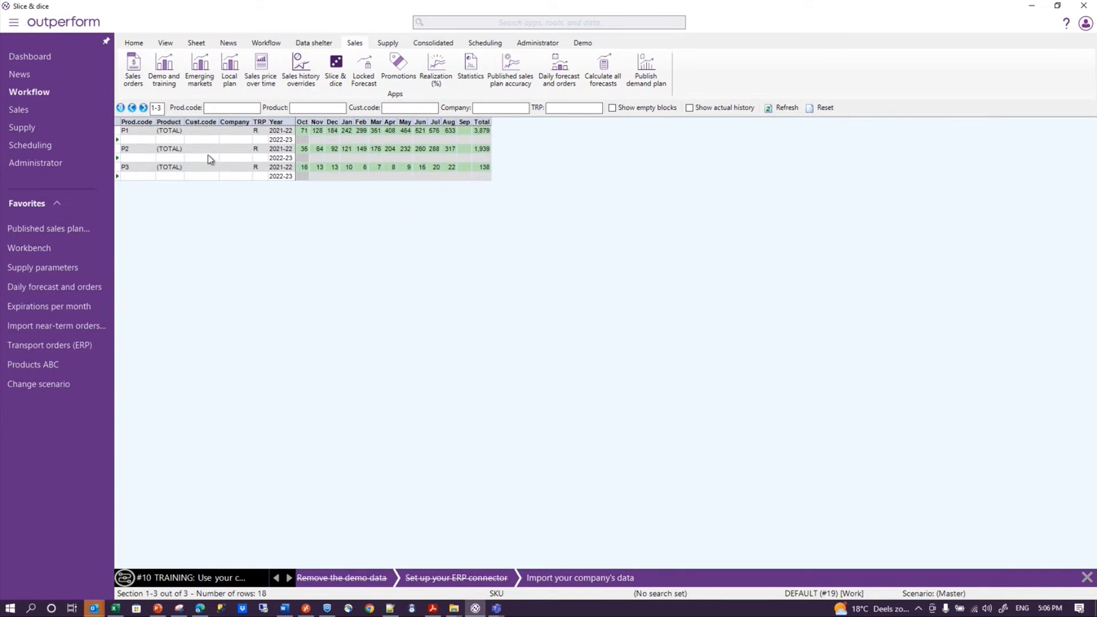
{"action": "left_click", "coordinate": [118, 132]}
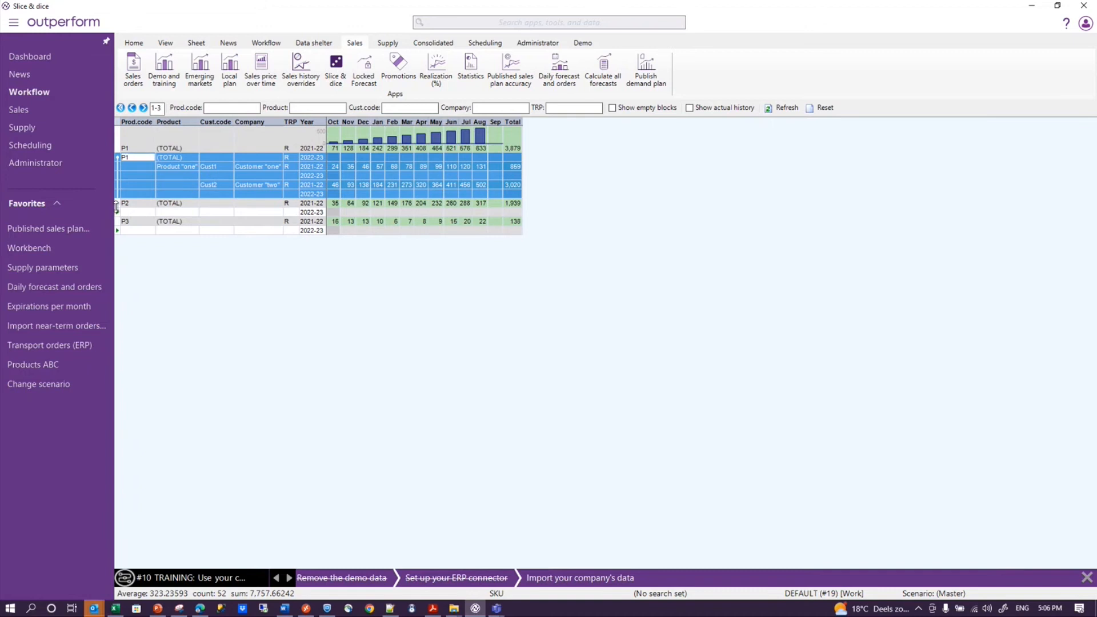
{"action": "left_click", "coordinate": [118, 210]}
{"action": "left_click_drag", "start_coordinate": [119, 294], "coordinate": [118, 326]}
{"action": "left_click_drag", "start_coordinate": [117, 287], "coordinate": [118, 316]}
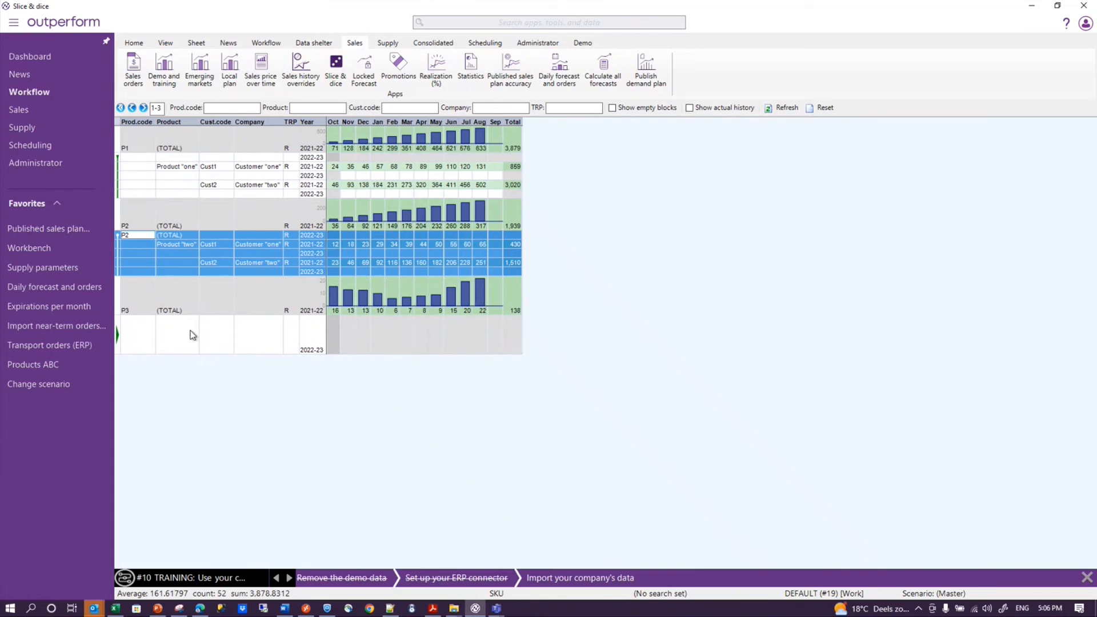
{"action": "left_click", "coordinate": [120, 340]}
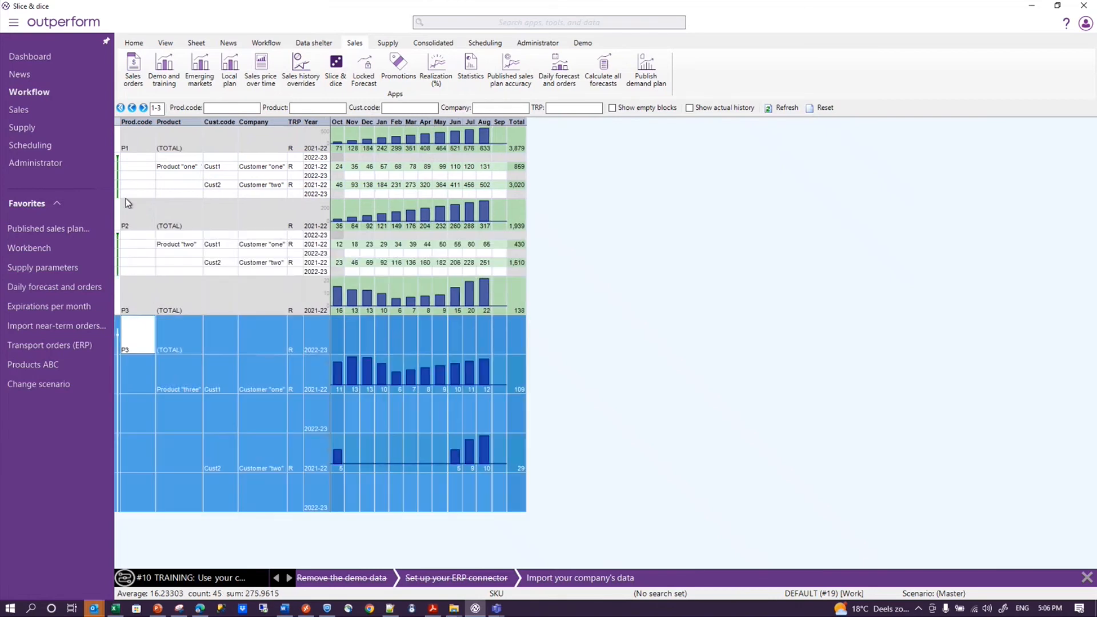
Collapse all products in Slice & dice to their totals and expand them again to customer level.
{"action": "left_click", "coordinate": [146, 125]}
{"action": "double_click", "coordinate": [145, 125]}
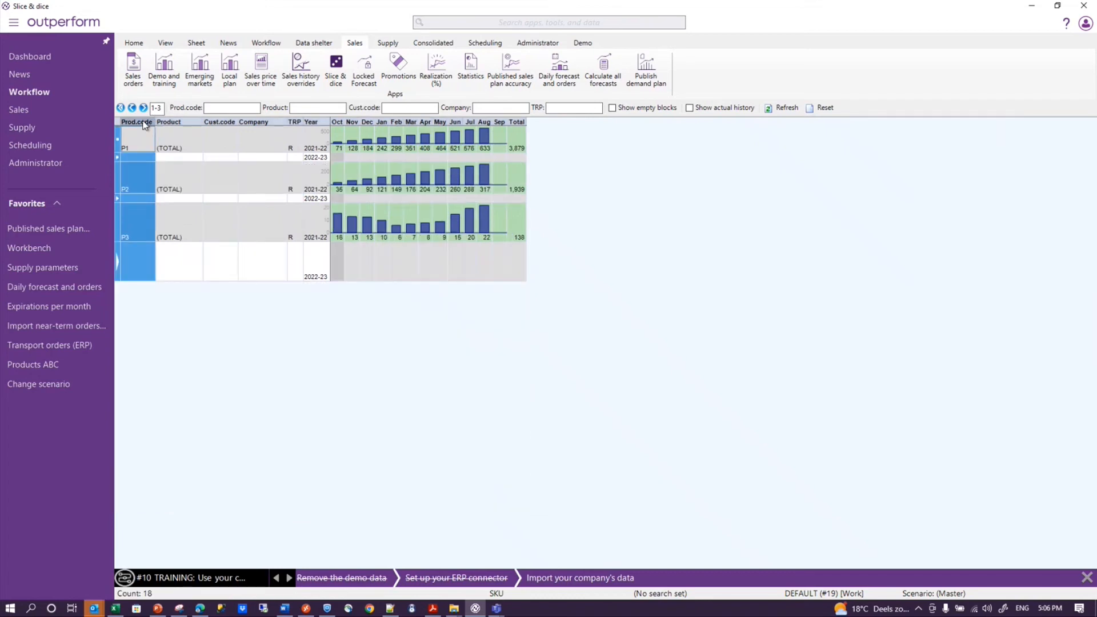
{"action": "double_click", "coordinate": [146, 124]}
{"action": "left_click", "coordinate": [648, 244]}
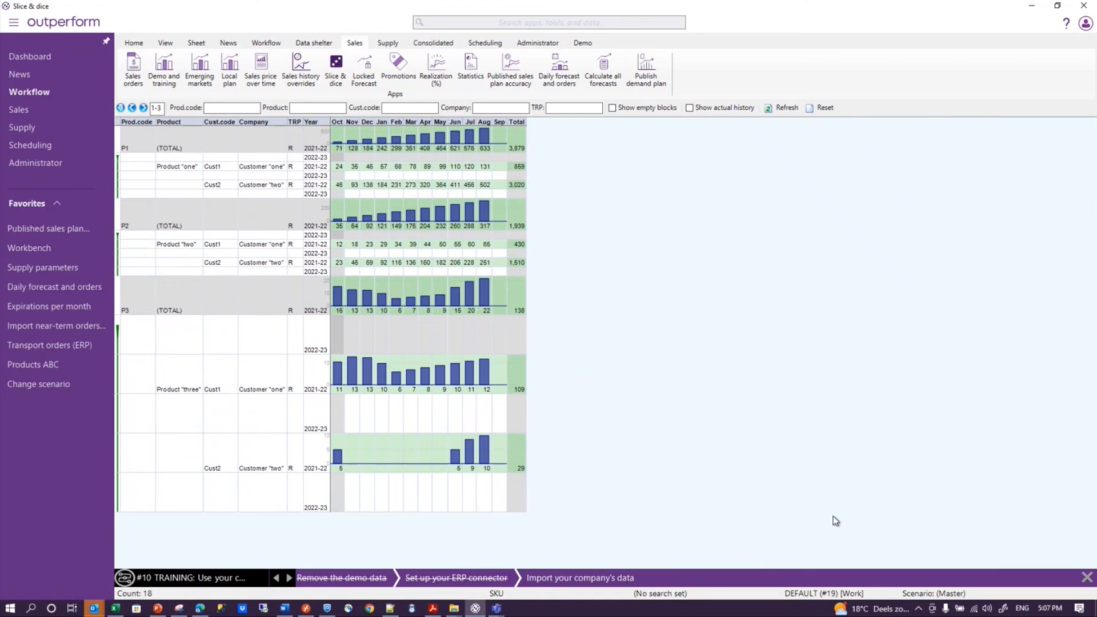
Switch to PowerPoint.
{"action": "left_click", "coordinate": [157, 609]}
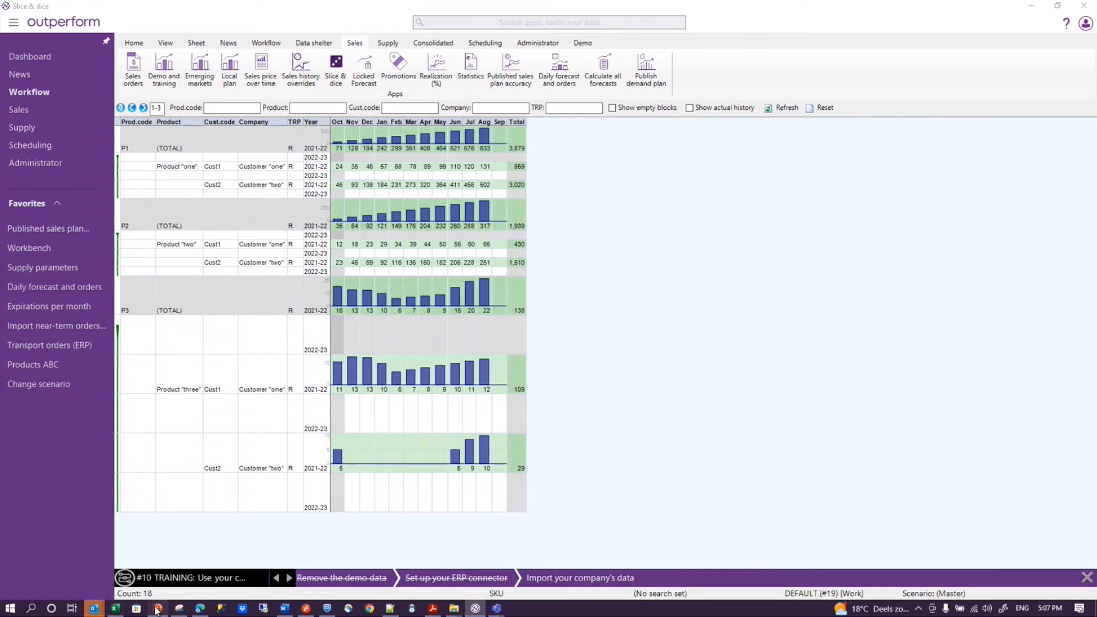